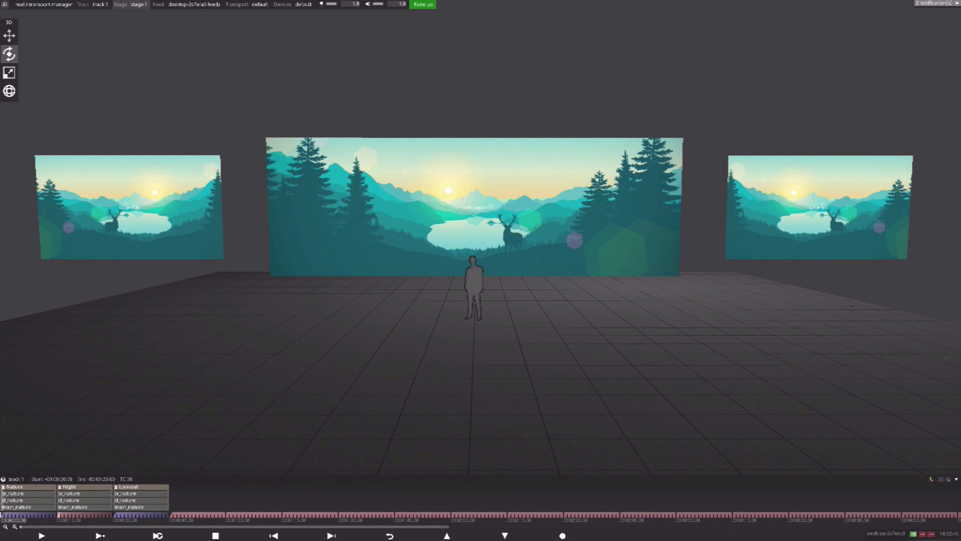
Preview the Night and Lookout sections of track 1 and return the playhead to the start of the timeline
{"action": "left_click", "coordinate": [58, 515]}
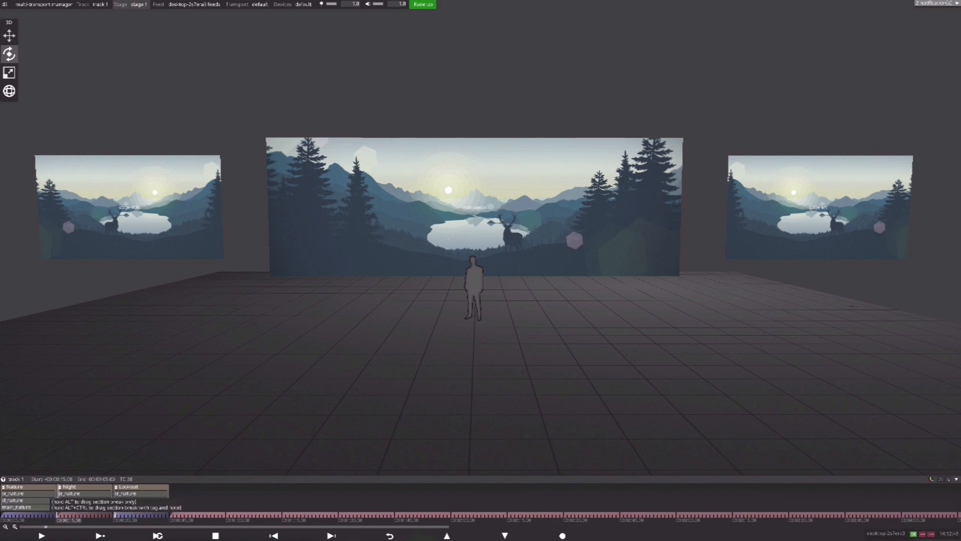
{"action": "key", "text": "Right"}
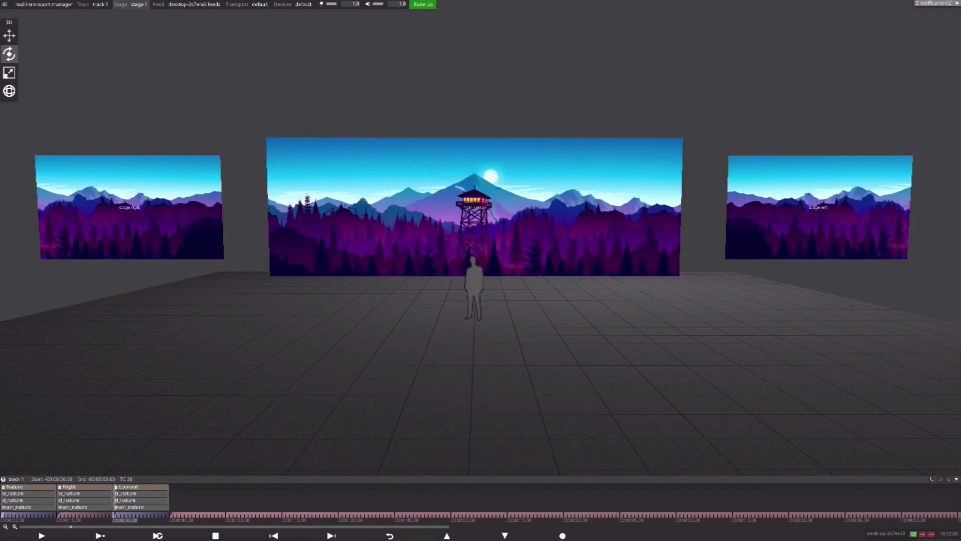
{"action": "left_click", "coordinate": [4, 514]}
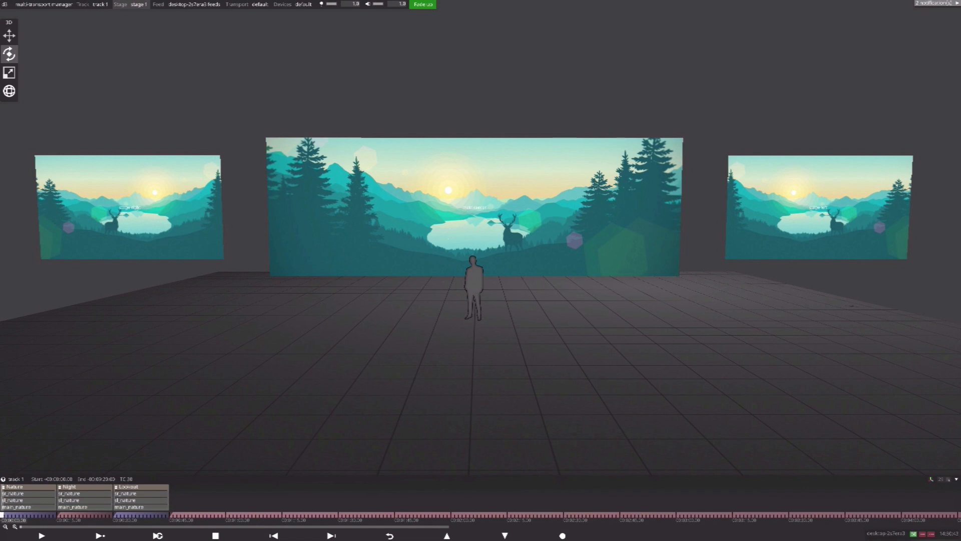
Create a new transport named imag, of type TransportManager
{"action": "left_click", "coordinate": [237, 4]}
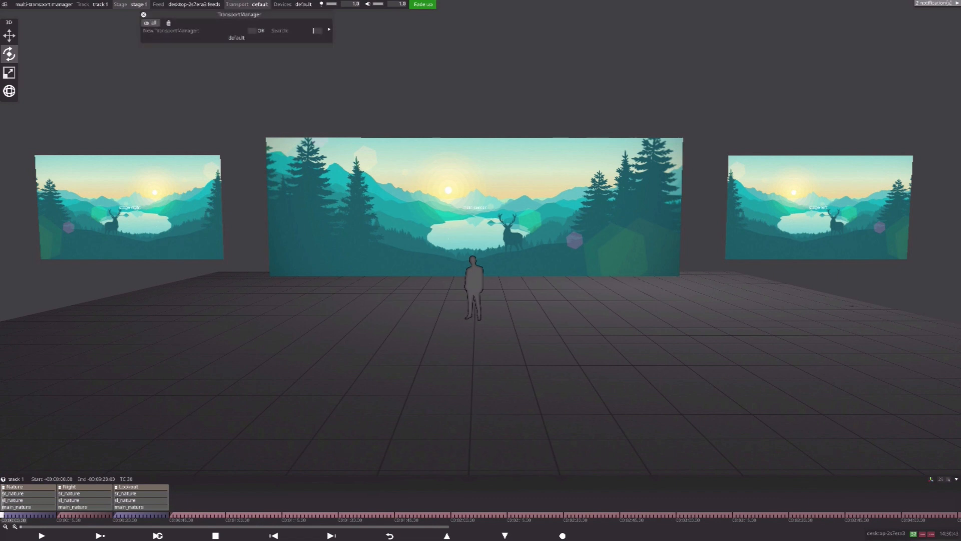
{"action": "left_click_drag", "start_coordinate": [240, 15], "coordinate": [250, 31]}
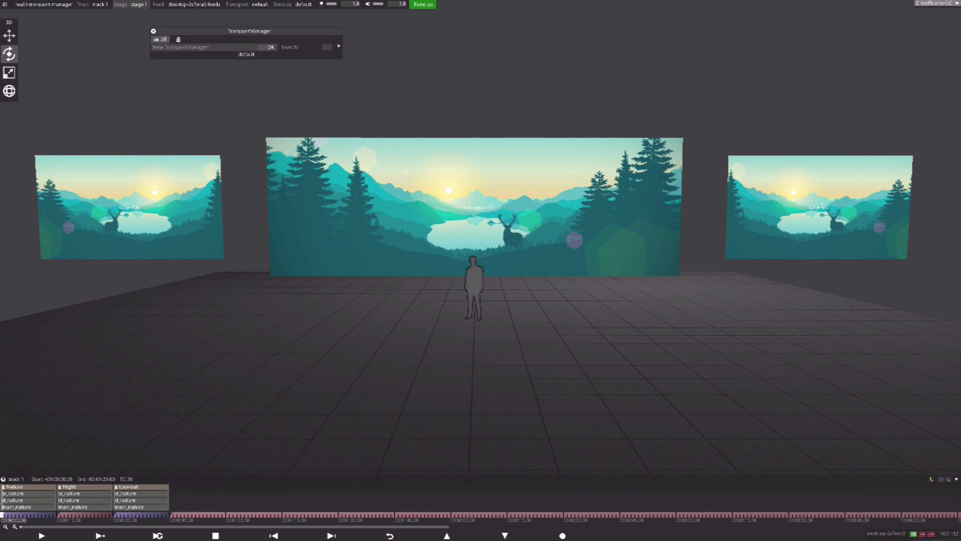
{"action": "type", "text": "IMAG"}
{"action": "key", "text": "Return"}
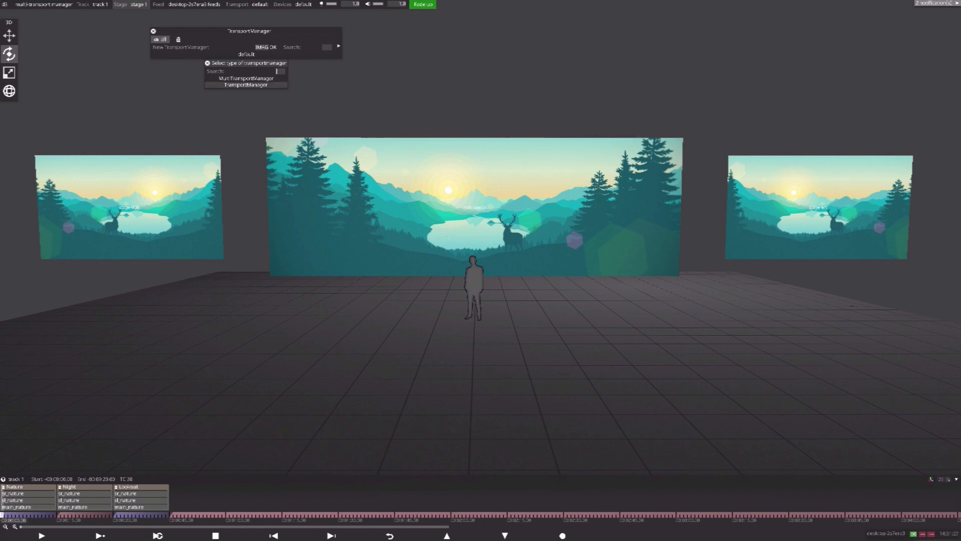
{"action": "left_click", "coordinate": [246, 84]}
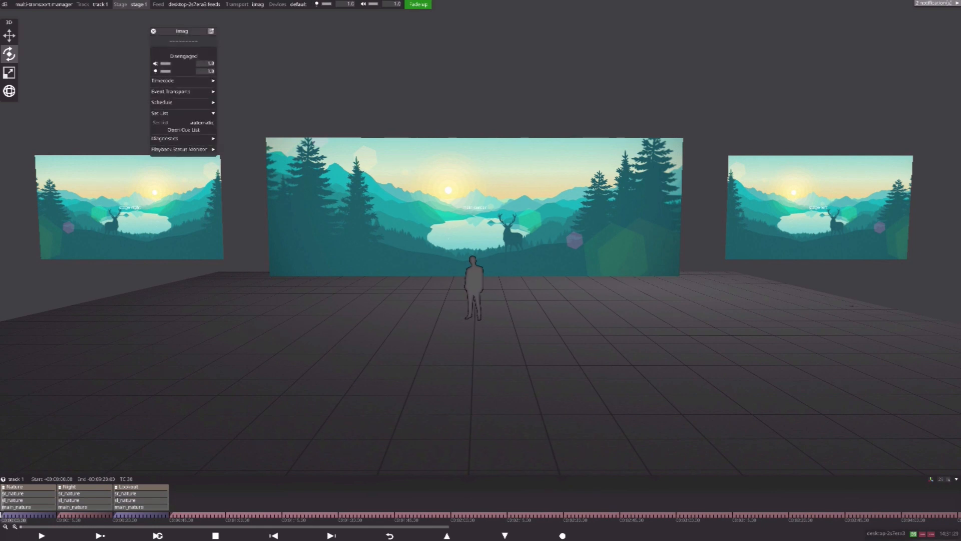
Create a set list named "imag setlist" and assign it to the imag transport
{"action": "left_click_drag", "start_coordinate": [205, 31], "coordinate": [257, 20]}
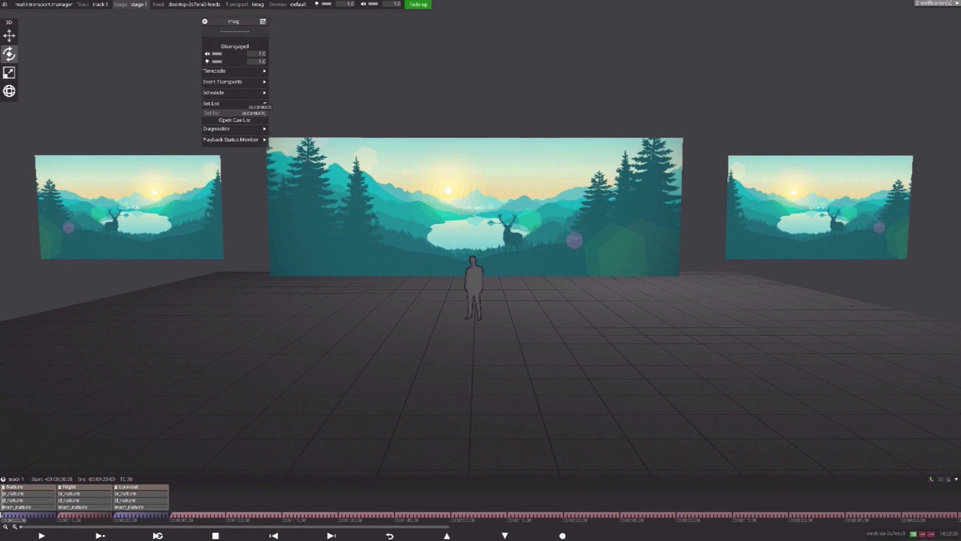
{"action": "left_click", "coordinate": [255, 112]}
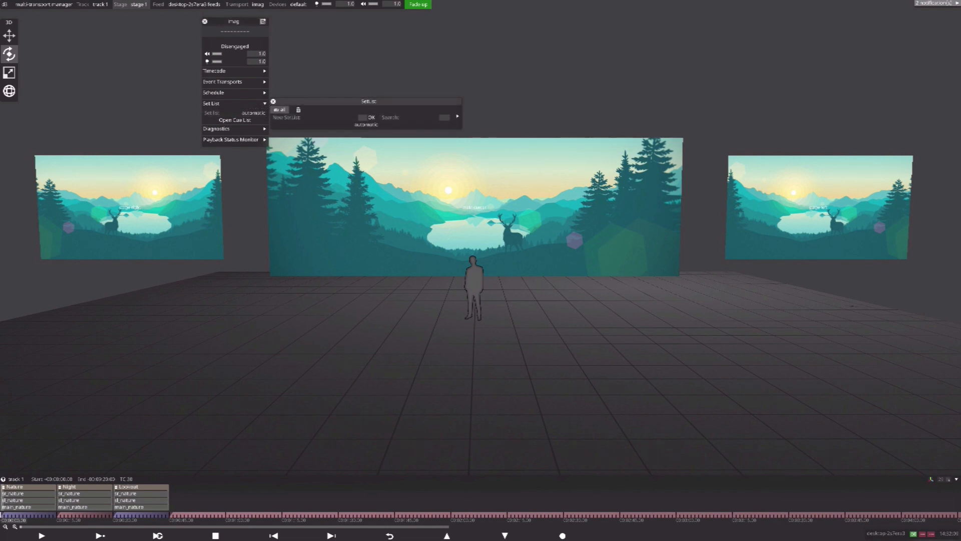
{"action": "type", "text": "imag setlist"}
{"action": "key", "text": "Return"}
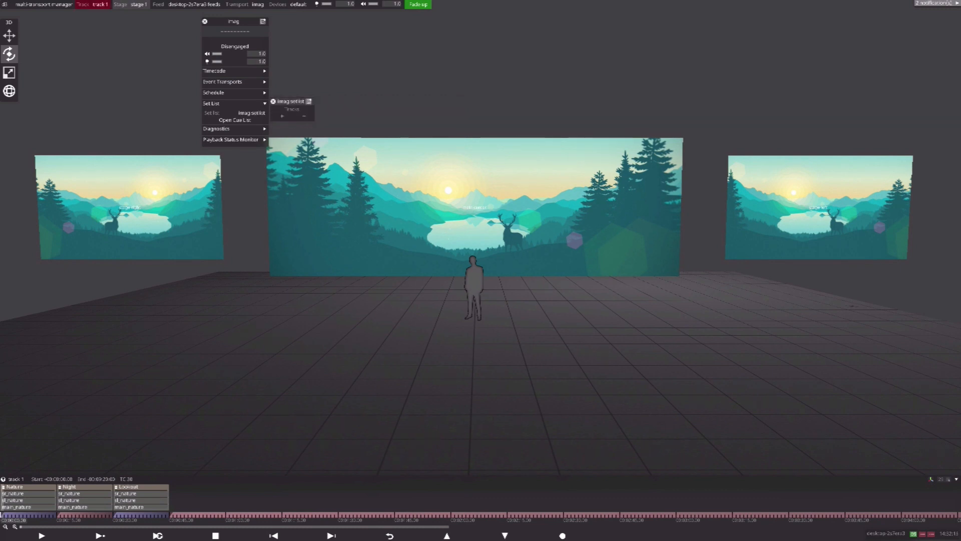
Add a new track named imag to the imag setlist and close the transport's editor
{"action": "left_click", "coordinate": [282, 116]}
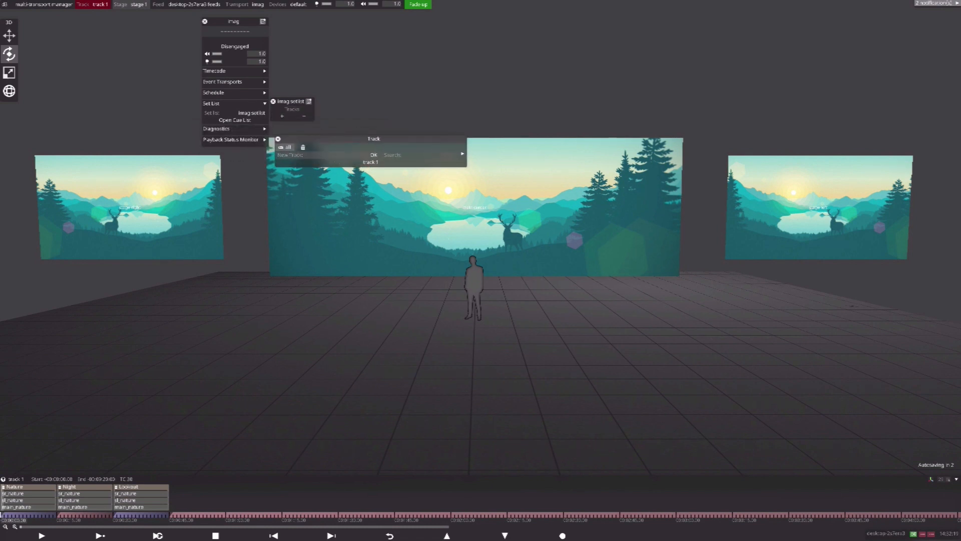
{"action": "type", "text": "imag"}
{"action": "key", "text": "Return"}
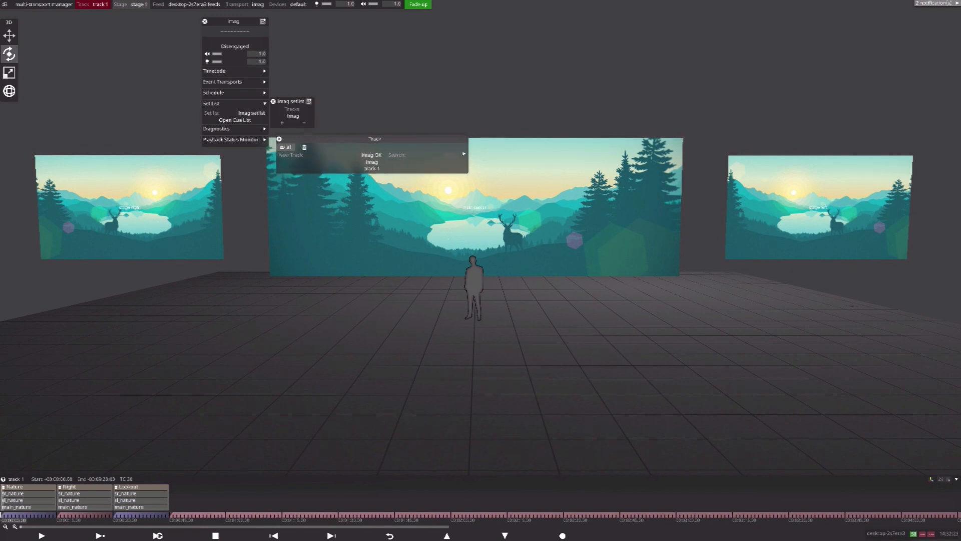
{"action": "key", "text": "Escape"}
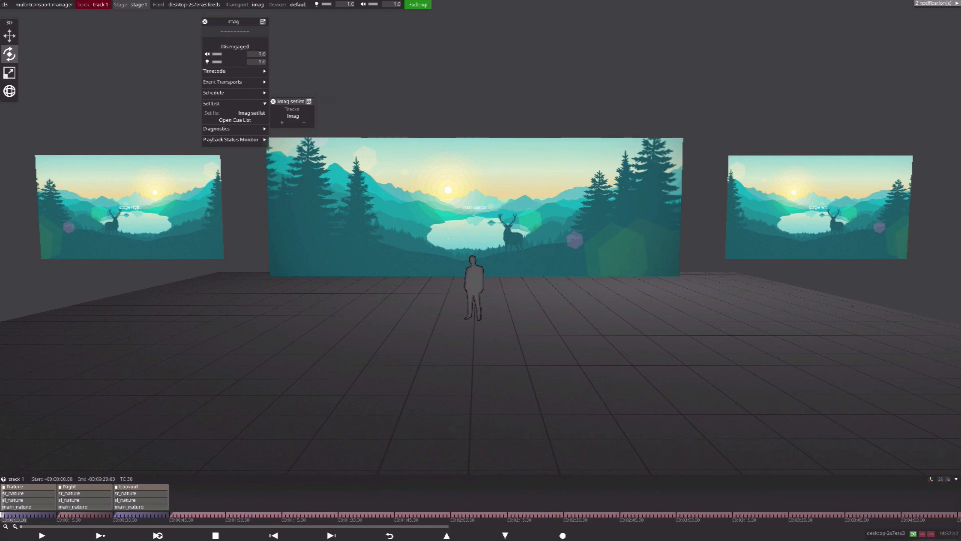
{"action": "left_click", "coordinate": [205, 21]}
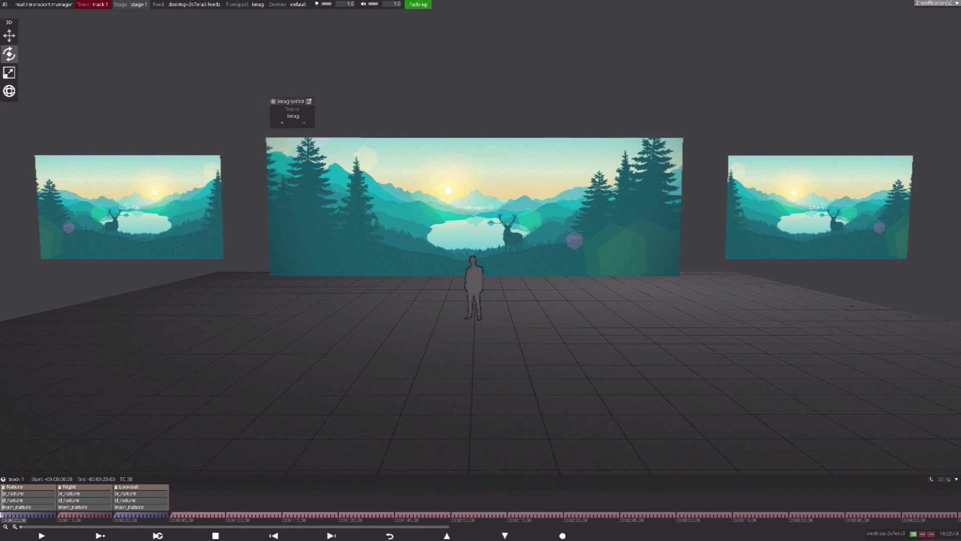
Create a second transport named powerpoint, of type TransportManager
{"action": "left_click", "coordinate": [245, 4]}
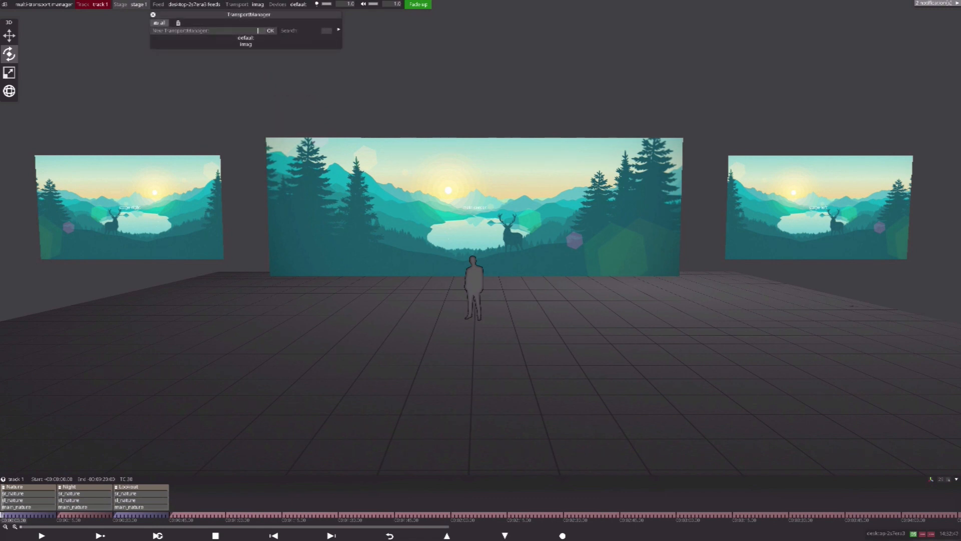
{"action": "type", "text": "powerpoint"}
{"action": "key", "text": "Return"}
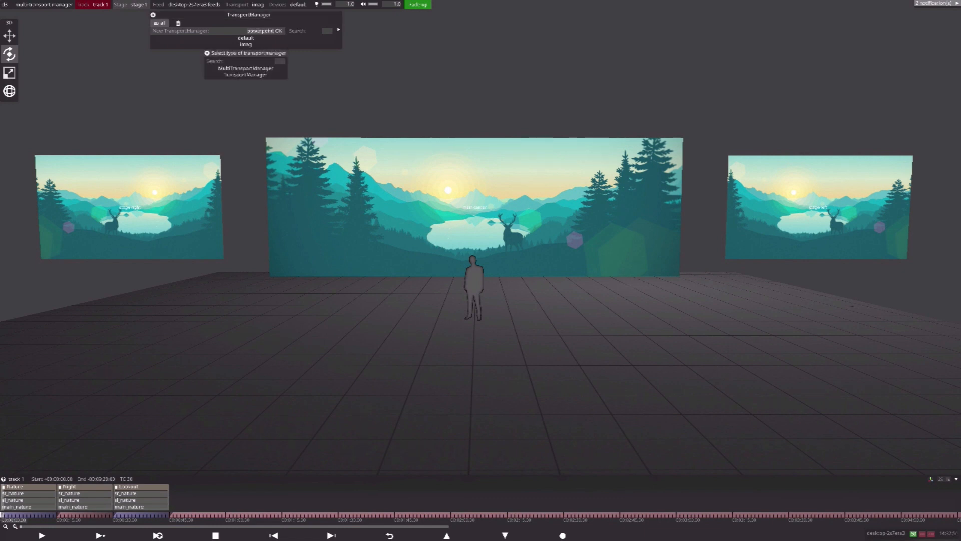
{"action": "left_click", "coordinate": [245, 75]}
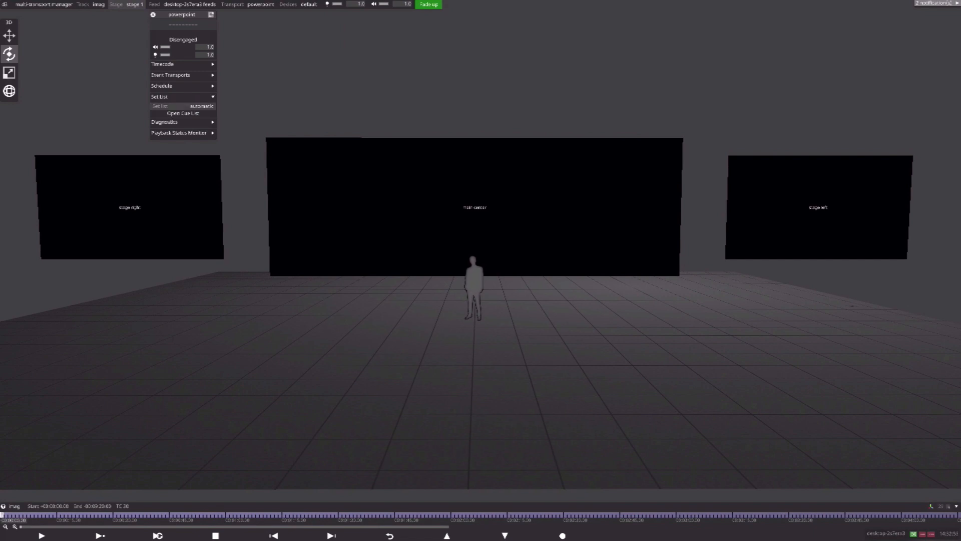
Create a set list named "powerpoint setlist" and assign it to the powerpoint transport
{"action": "left_click", "coordinate": [200, 106]}
{"action": "type", "text": "powerpoint setlist"}
{"action": "key", "text": "Return"}
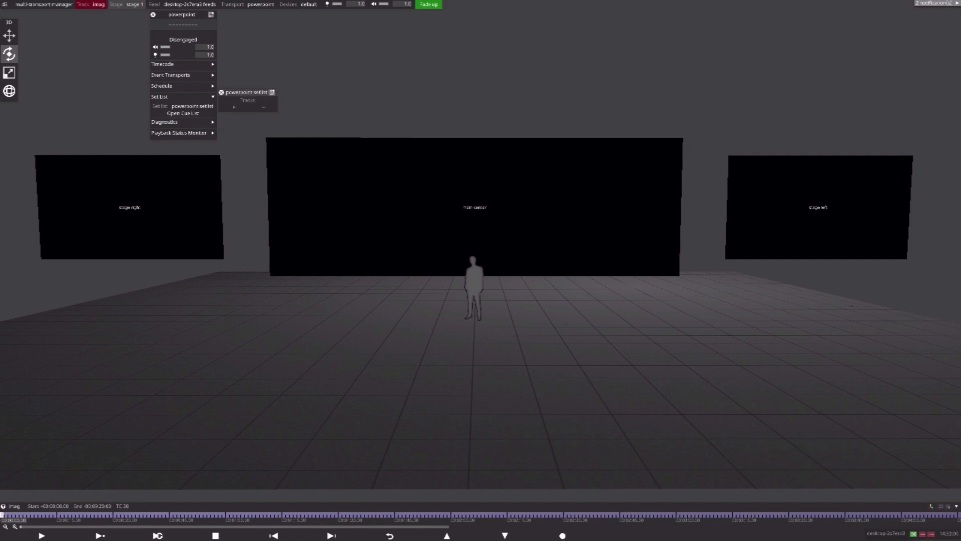
Add a new track named powerpoint to the powerpoint setlist and close the open editors
{"action": "left_click", "coordinate": [234, 107]}
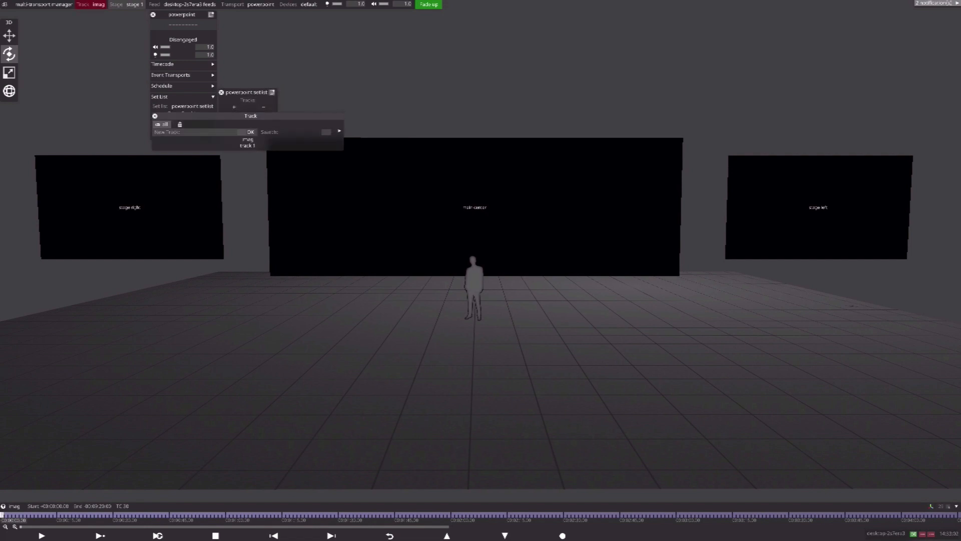
{"action": "type", "text": "powerpoint"}
{"action": "key", "text": "Return"}
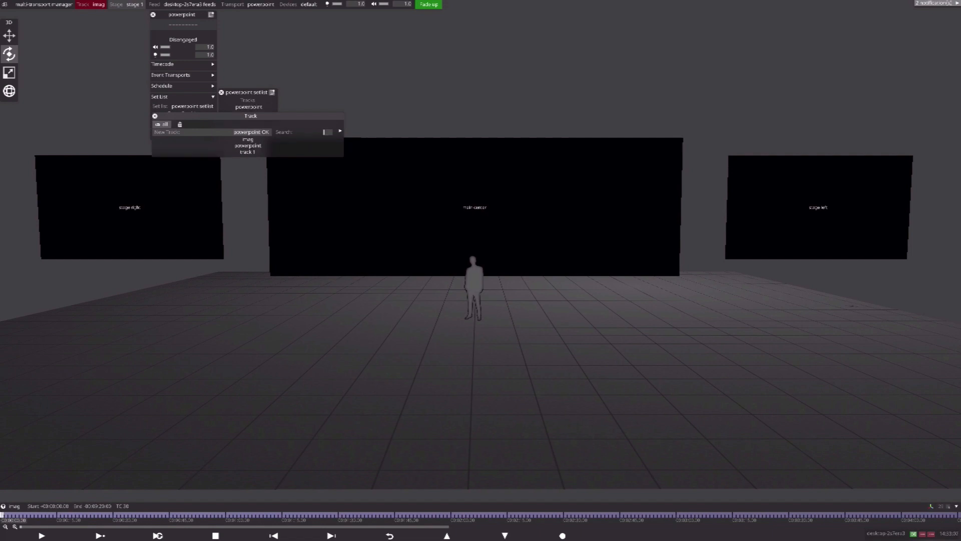
{"action": "key", "text": "Escape"}
{"action": "key", "text": "Escape"}
{"action": "key", "text": "Escape"}
Create a third transport named playback, of type TransportManager
{"action": "left_click", "coordinate": [247, 4]}
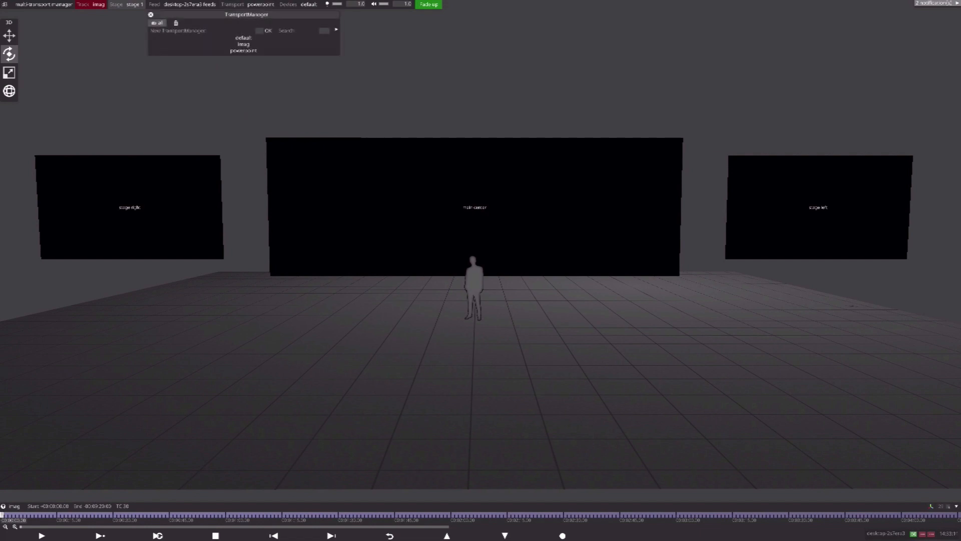
{"action": "type", "text": "playback"}
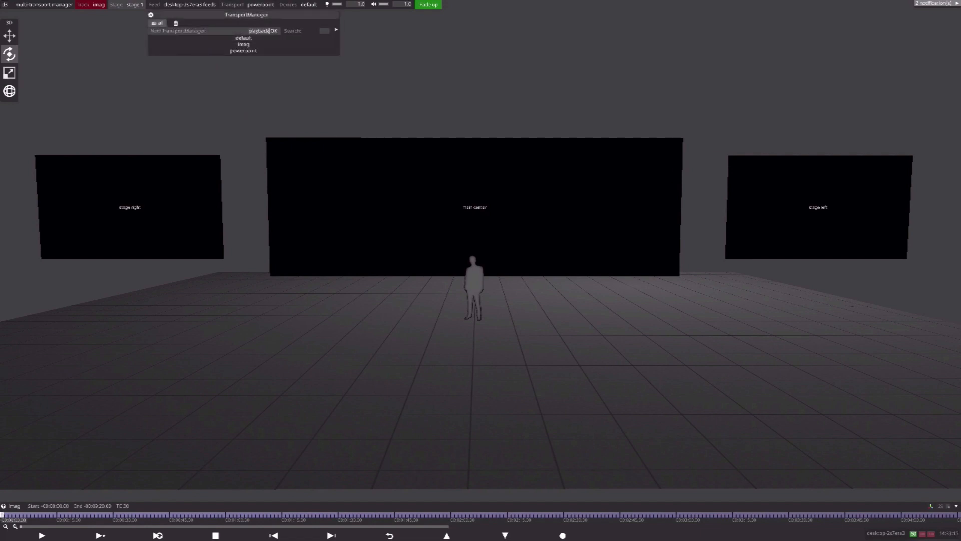
{"action": "key", "text": "Return"}
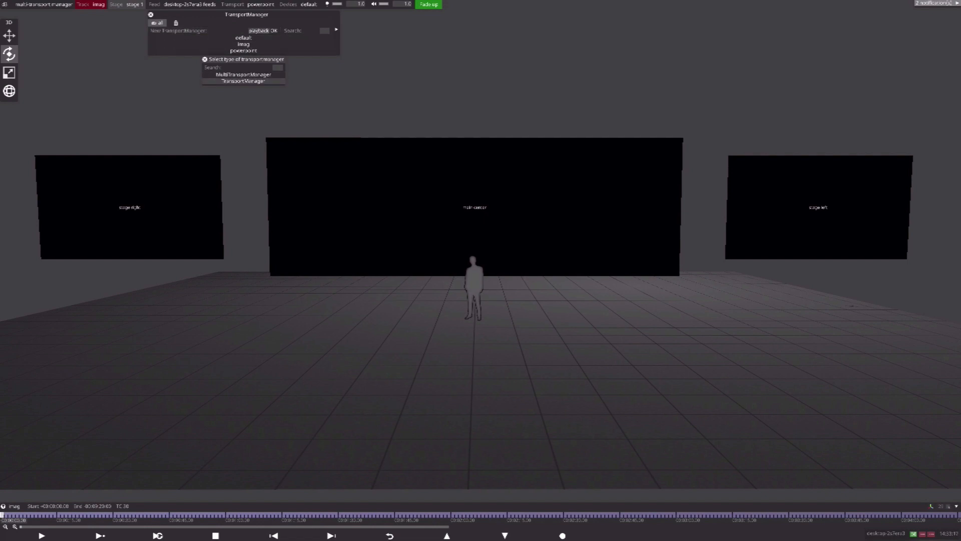
{"action": "left_click", "coordinate": [243, 81]}
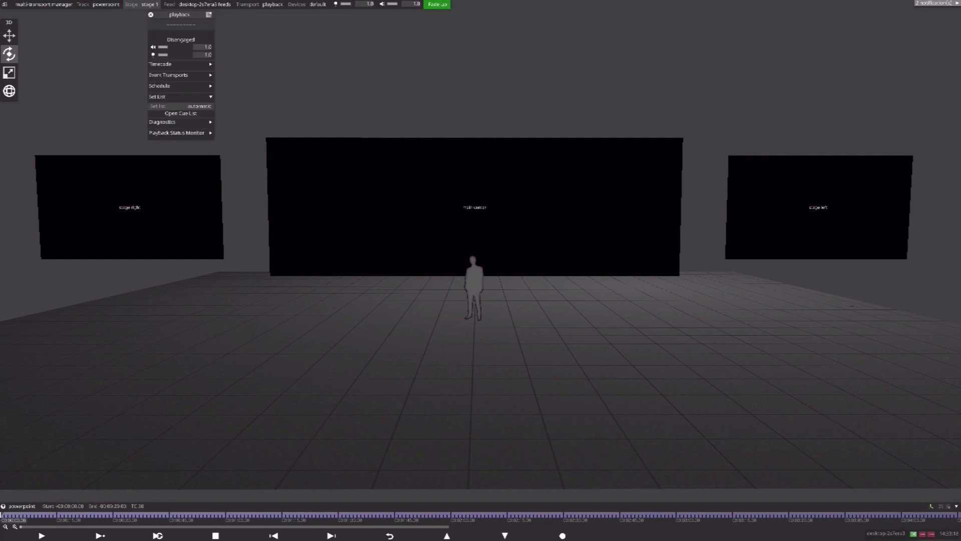
Create a set list named "playback setlist" and assign it to the playback transport
{"action": "left_click", "coordinate": [199, 106]}
{"action": "type", "text": "play"}
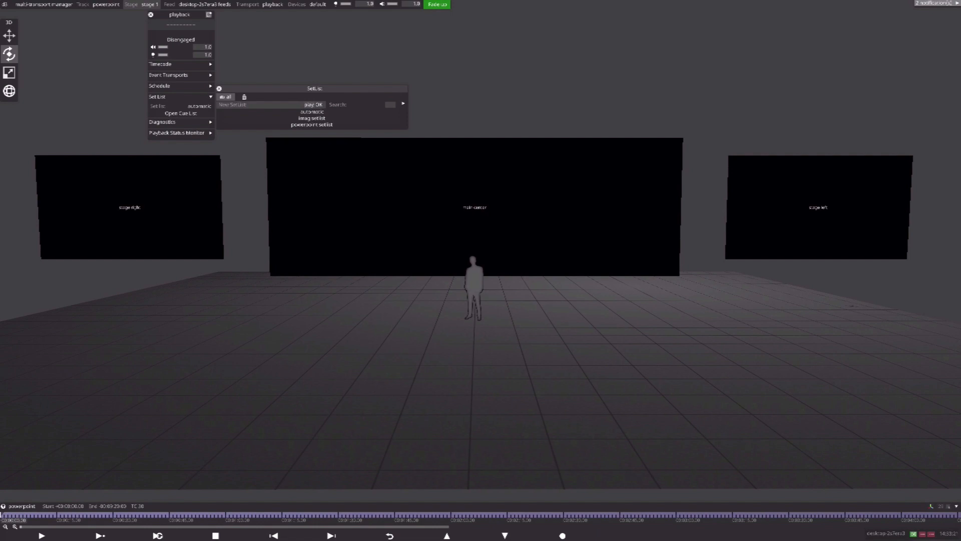
{"action": "type", "text": "back setlist"}
{"action": "key", "text": "Return"}
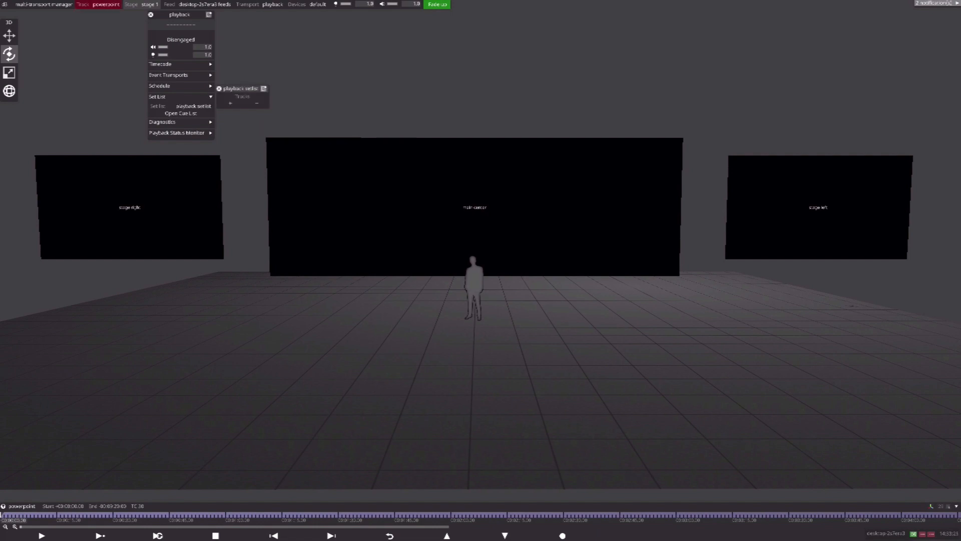
Add a new track named playback to the playback setlist and close the open editors
{"action": "left_click", "coordinate": [230, 103]}
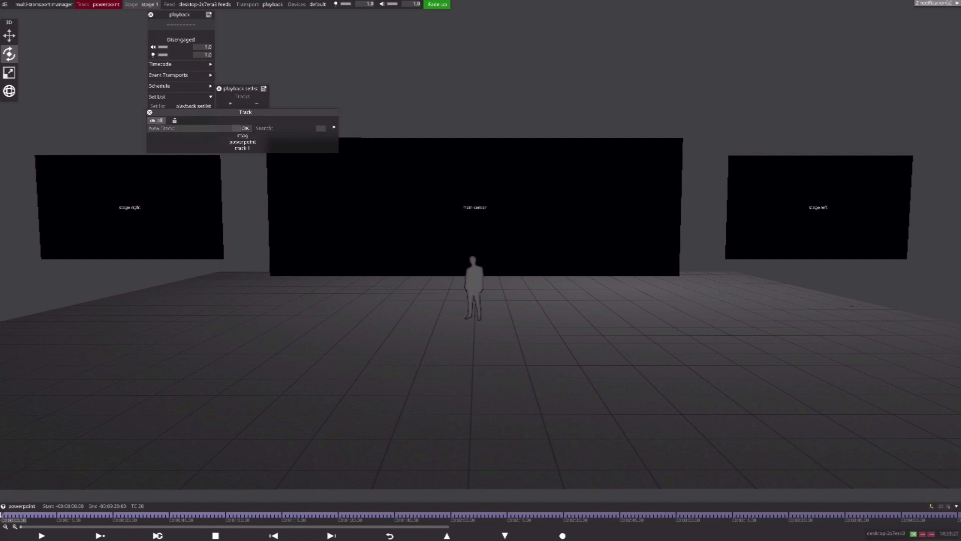
{"action": "type", "text": "playback"}
{"action": "key", "text": "Return"}
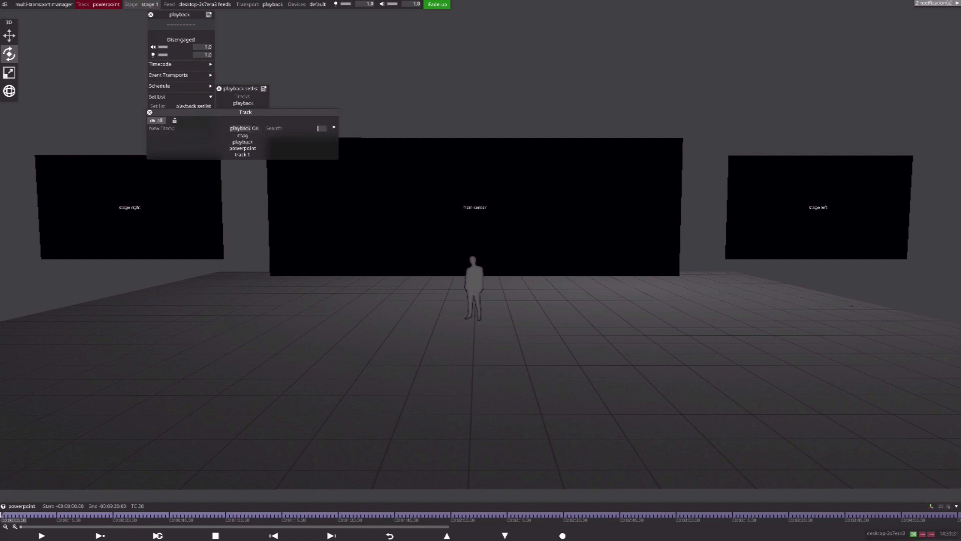
{"action": "left_click", "coordinate": [149, 113]}
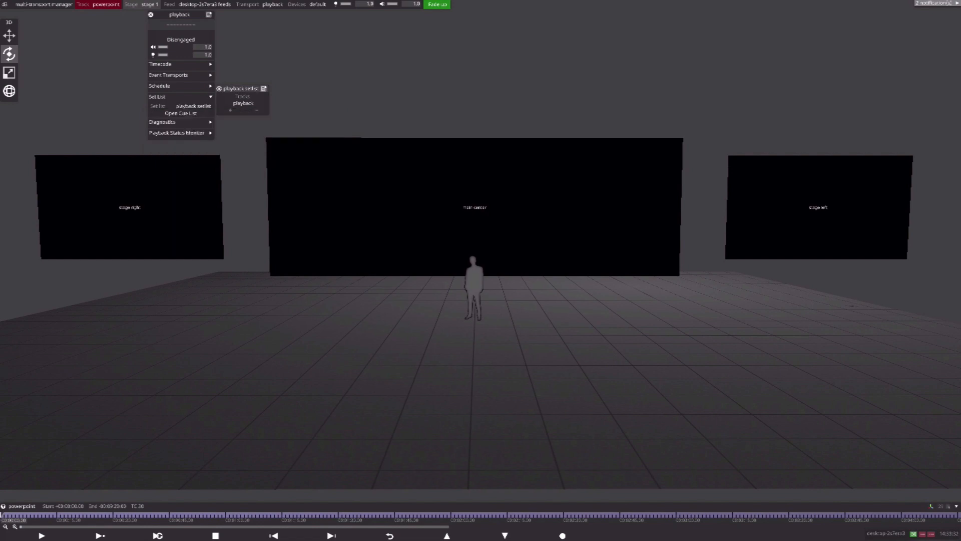
{"action": "left_click", "coordinate": [218, 88]}
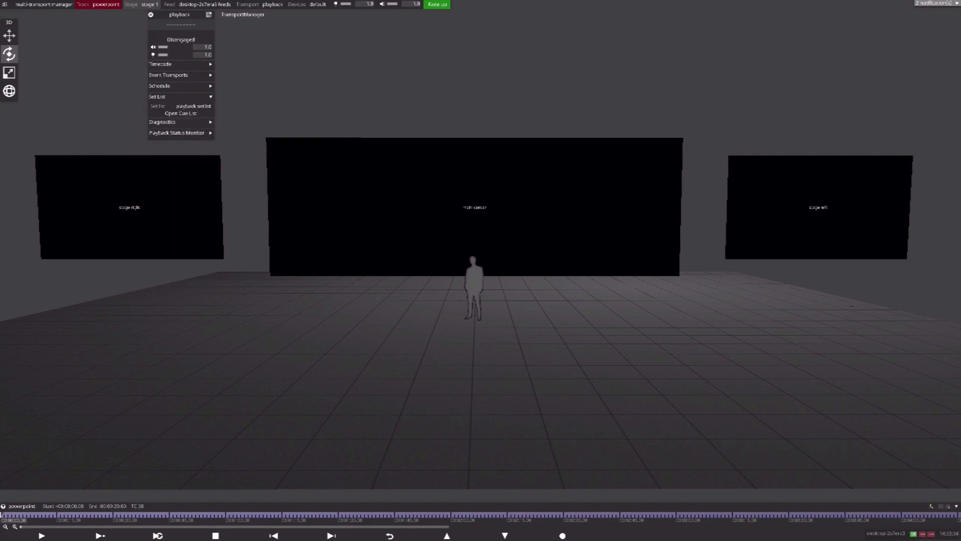
{"action": "left_click", "coordinate": [151, 14]}
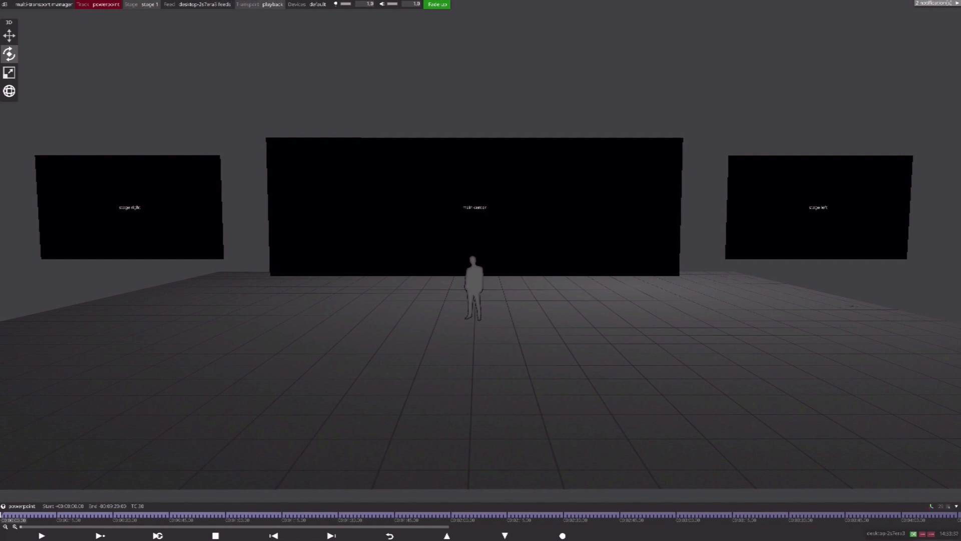
Review the list of existing transport managers and close it
{"action": "right_click", "coordinate": [251, 4]}
{"action": "left_click", "coordinate": [220, 14]}
{"action": "left_click", "coordinate": [243, 4]}
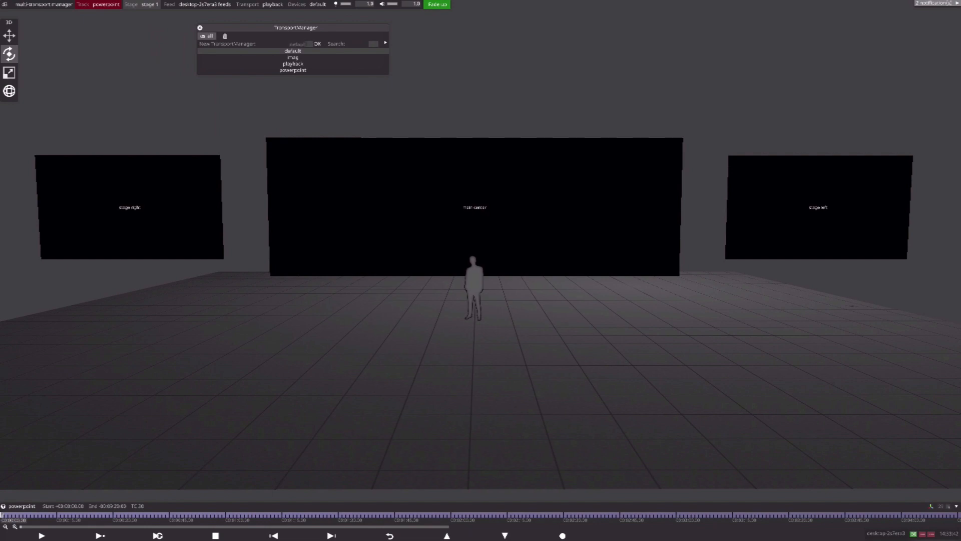
{"action": "left_click", "coordinate": [297, 62]}
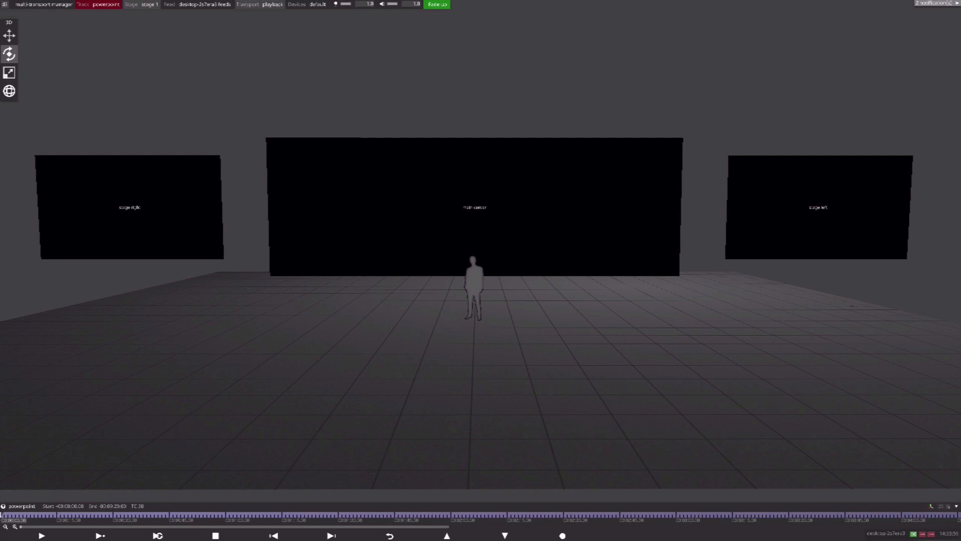
Create a transport named "multitransport manager" of type MultiTransportManager and move its editor clear of the stage screens
{"action": "left_click", "coordinate": [260, 4]}
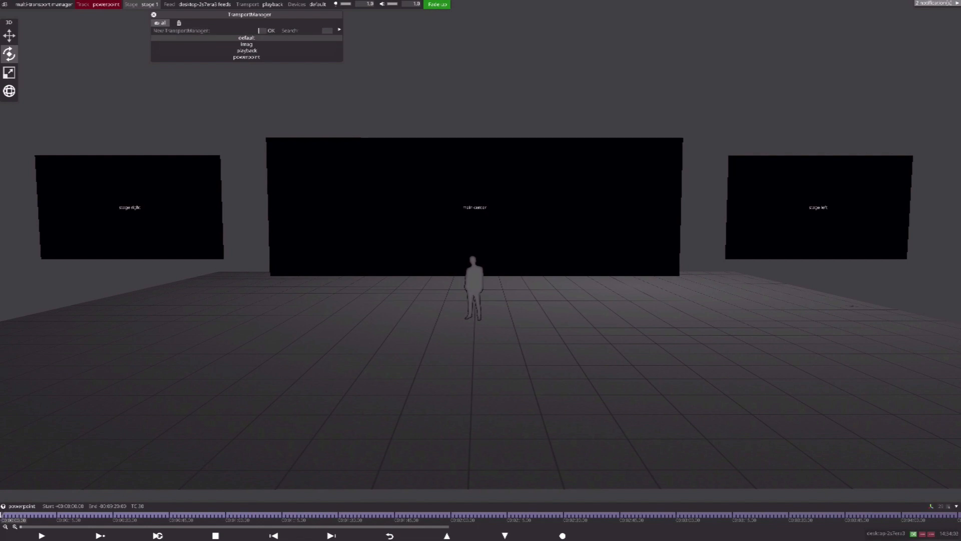
{"action": "type", "text": "MultiTransport"}
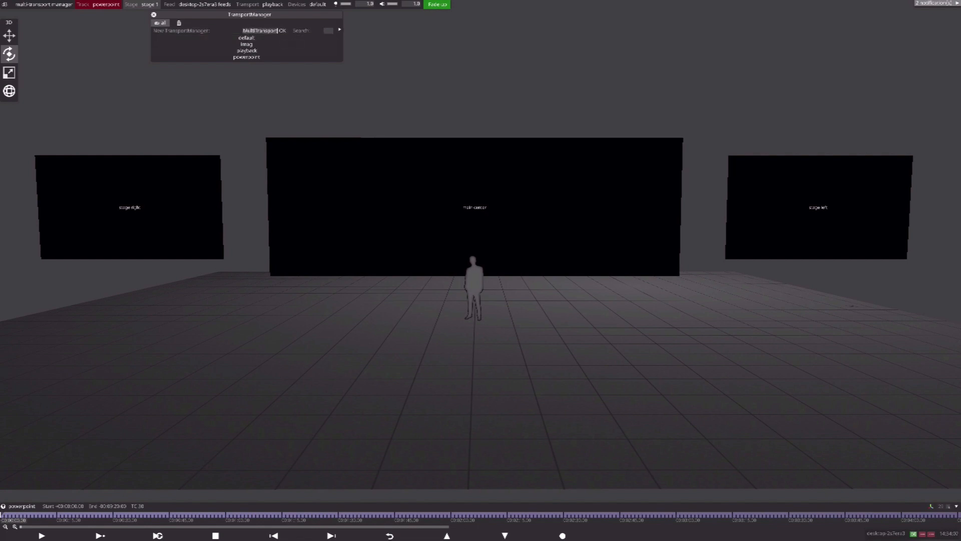
{"action": "type", "text": " Manager"}
{"action": "key", "text": "Return"}
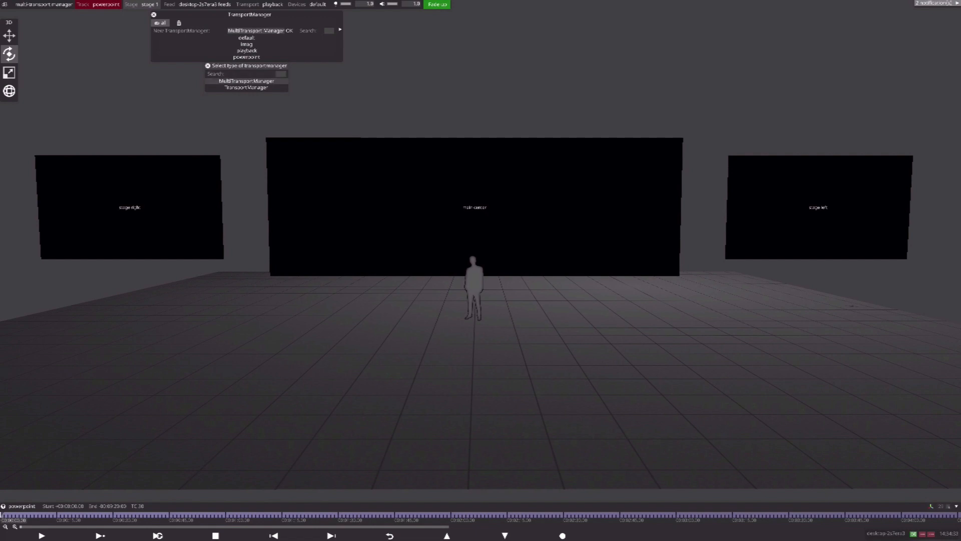
{"action": "left_click", "coordinate": [246, 81]}
{"action": "left_click_drag", "start_coordinate": [254, 15], "coordinate": [688, 23]}
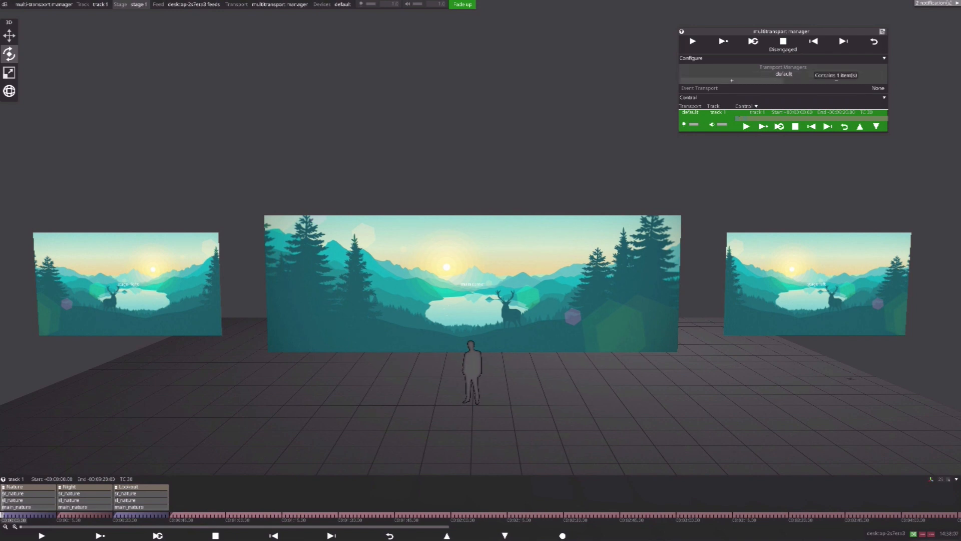
Add the imag, powerpoint and playback transports to the multi-transport manager and order them playback, powerpoint, imag, default
{"action": "left_click", "coordinate": [731, 80]}
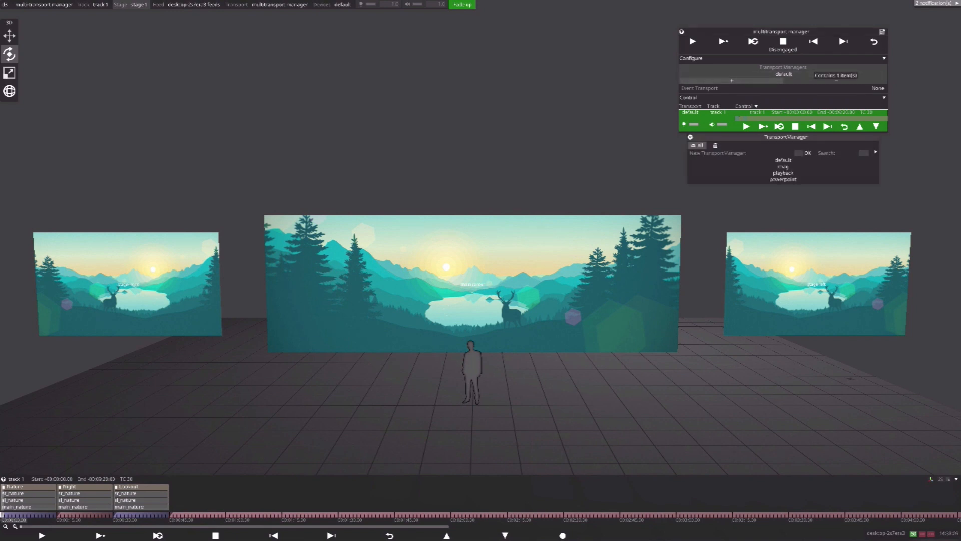
{"action": "left_click", "coordinate": [783, 167]}
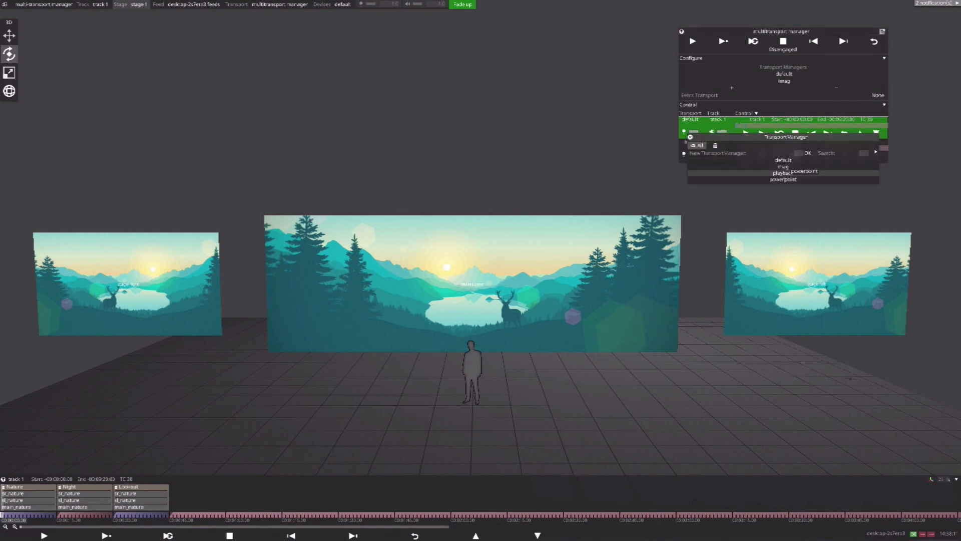
{"action": "left_click", "coordinate": [783, 179]}
{"action": "left_click", "coordinate": [783, 173]}
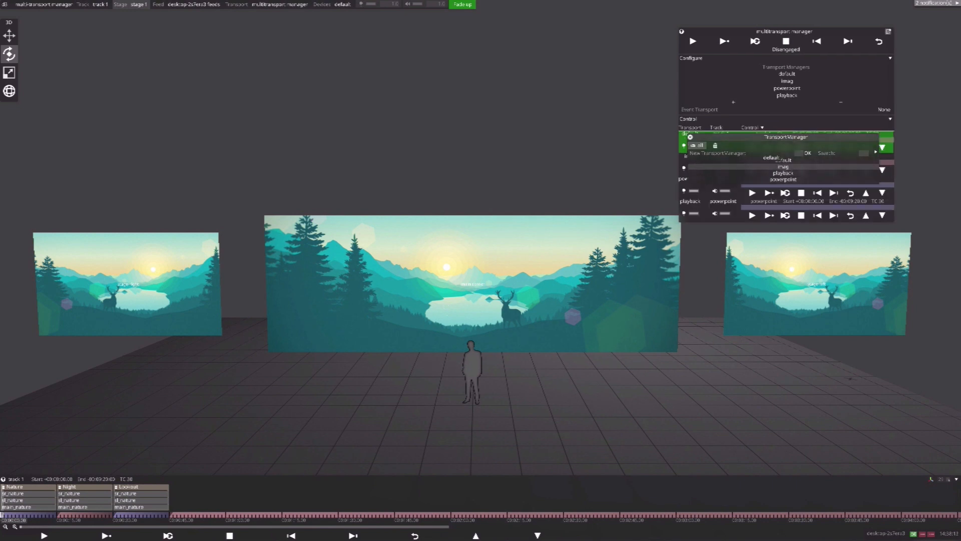
{"action": "left_click_drag", "start_coordinate": [726, 31], "coordinate": [729, 16]}
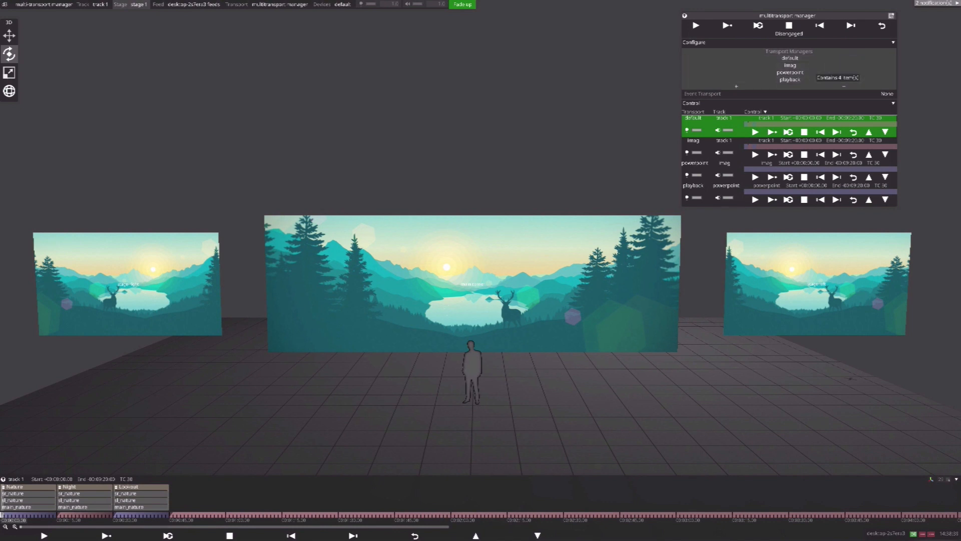
{"action": "left_click_drag", "start_coordinate": [829, 63], "coordinate": [791, 58]}
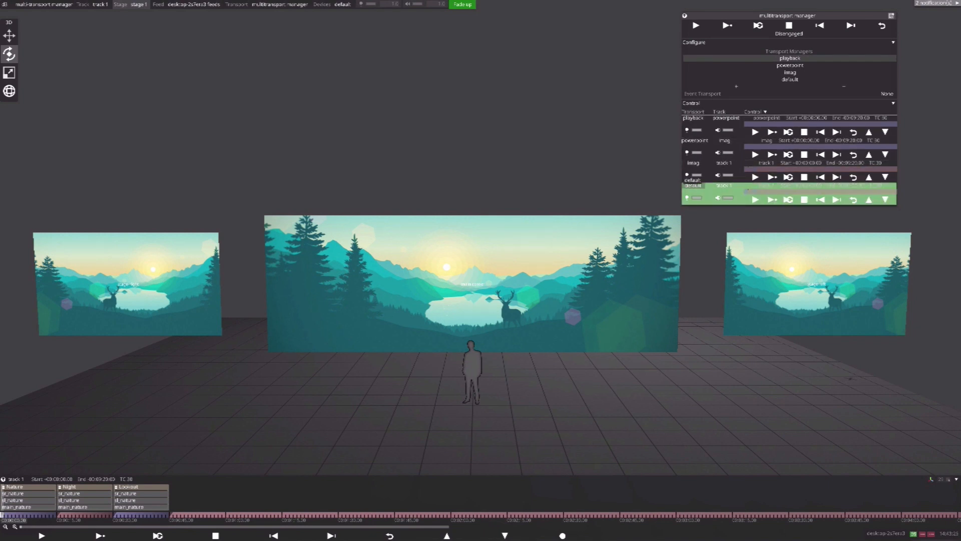
For the imag transport in the multi-transport manager, choose the imag setlist and its imag track
{"action": "left_click", "coordinate": [724, 163]}
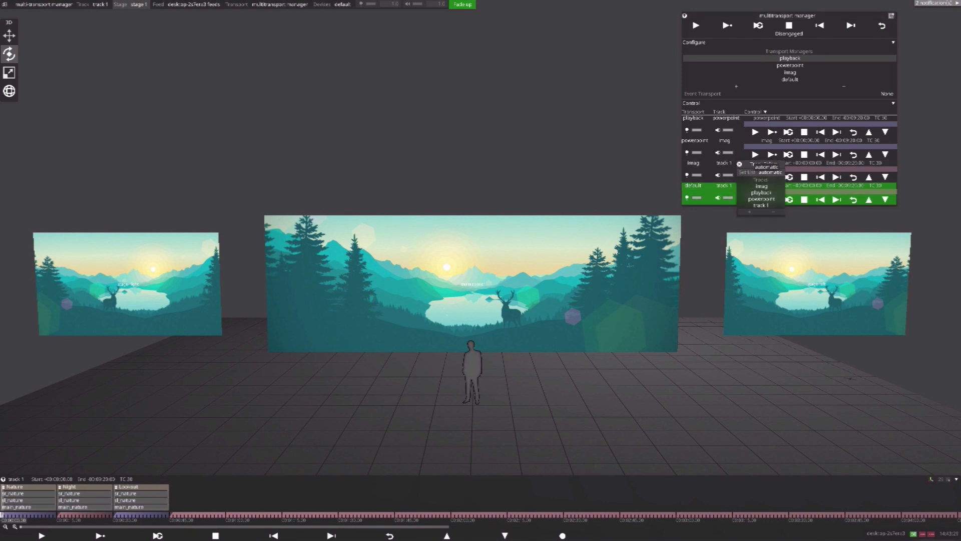
{"action": "left_click", "coordinate": [769, 172]}
{"action": "left_click", "coordinate": [639, 182]}
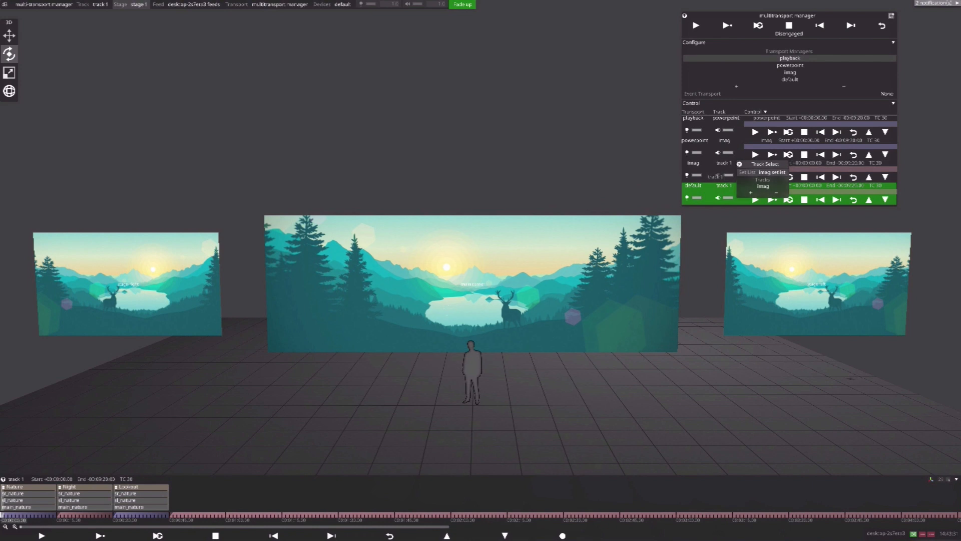
{"action": "left_click", "coordinate": [763, 186]}
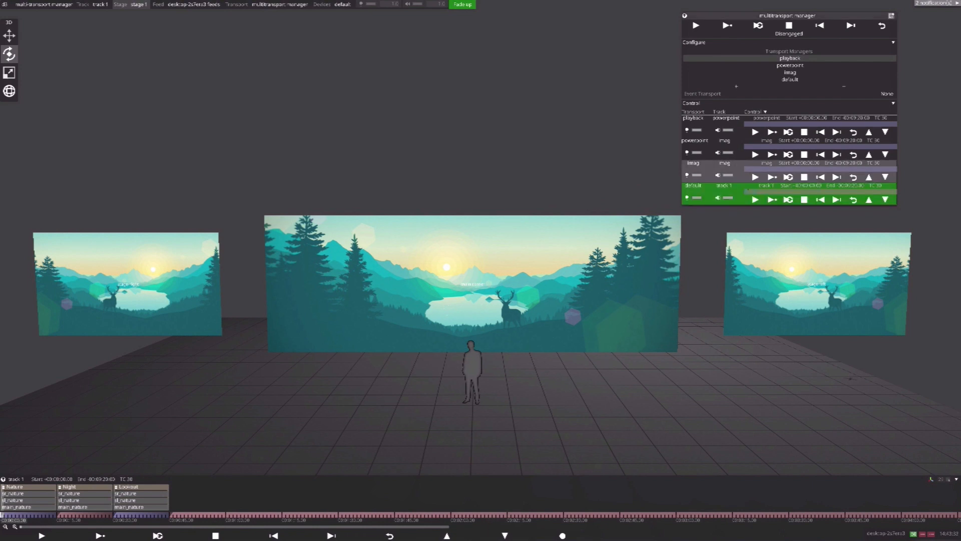
For the powerpoint transport, choose the powerpoint setlist and its powerpoint track
{"action": "left_click", "coordinate": [724, 140]}
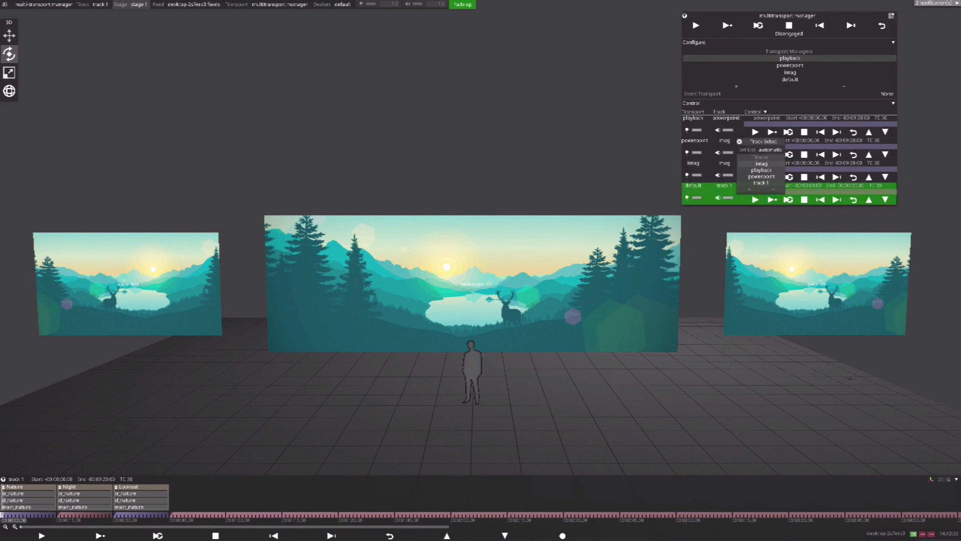
{"action": "left_click", "coordinate": [770, 150]}
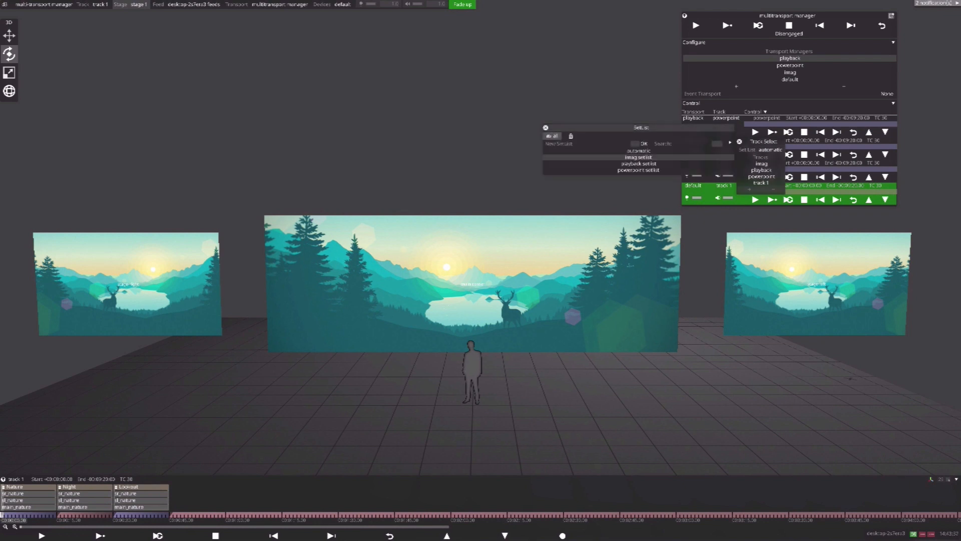
{"action": "left_click", "coordinate": [639, 169]}
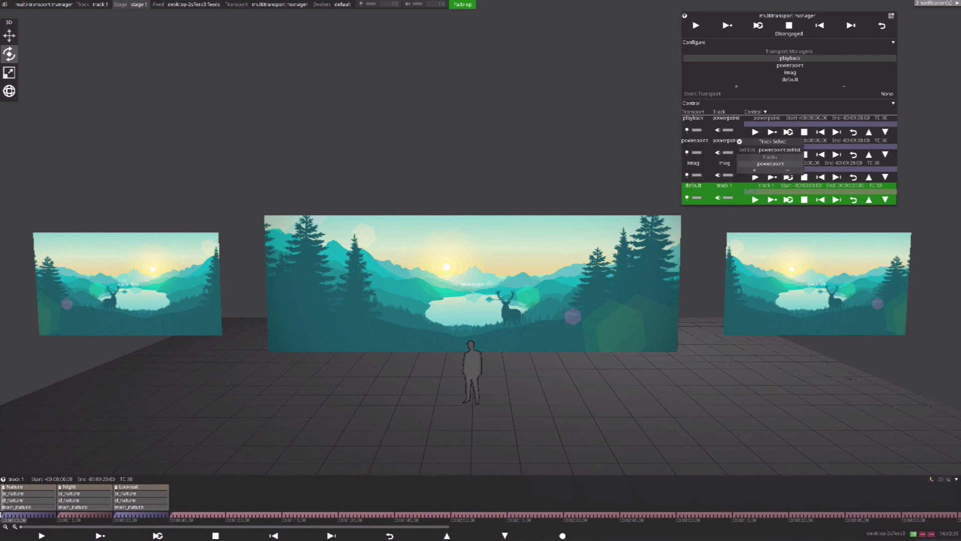
{"action": "left_click", "coordinate": [770, 164]}
For the playback transport, choose the playback setlist and its playback track
{"action": "left_click", "coordinate": [726, 118]}
{"action": "left_click", "coordinate": [782, 126]}
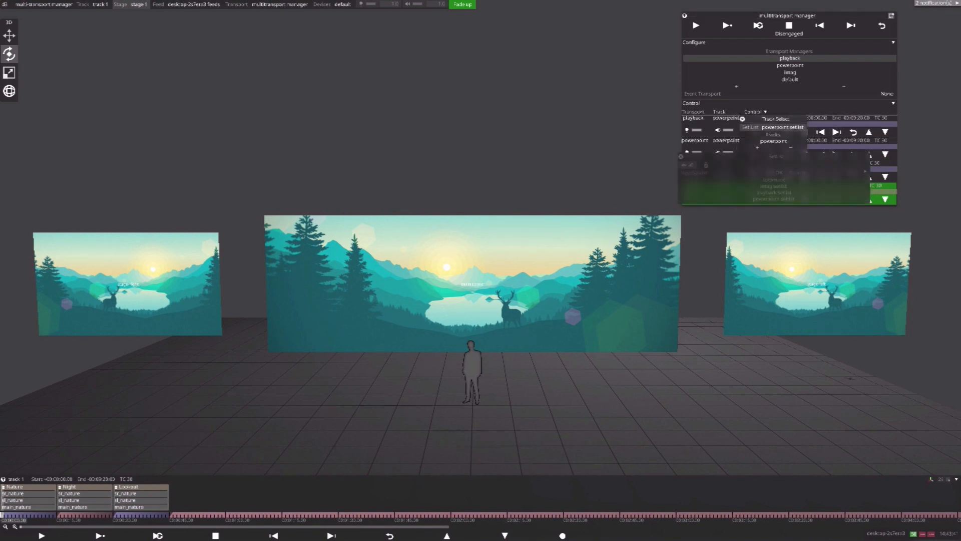
{"action": "left_click", "coordinate": [773, 192]}
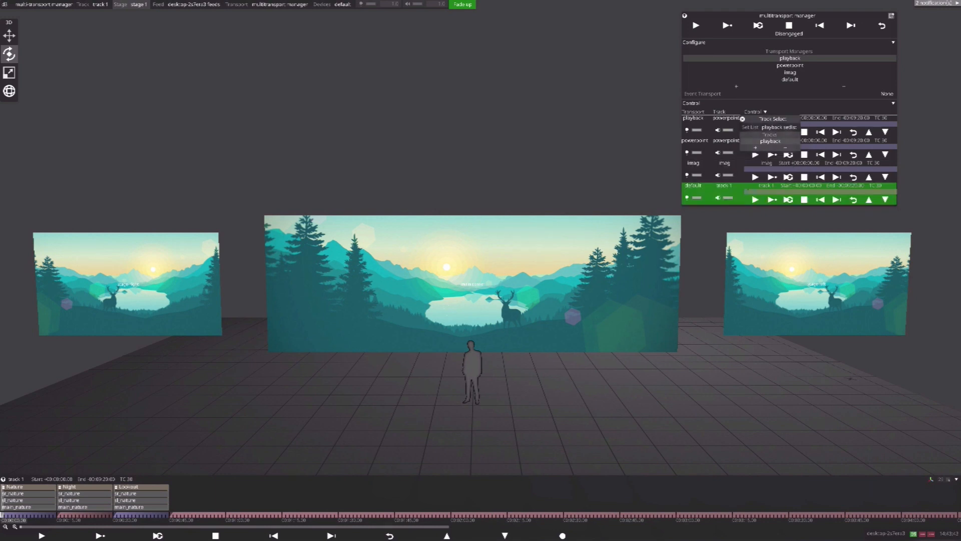
{"action": "left_click", "coordinate": [773, 141]}
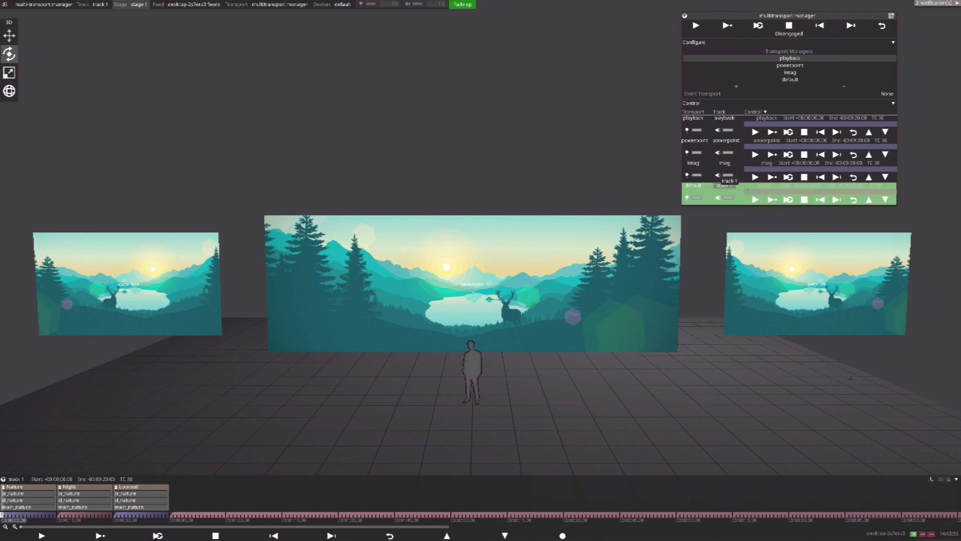
Create a set list named "track 1 setlist" and assign it to the default transport
{"action": "right_click", "coordinate": [696, 185]}
{"action": "left_click", "coordinate": [722, 302]}
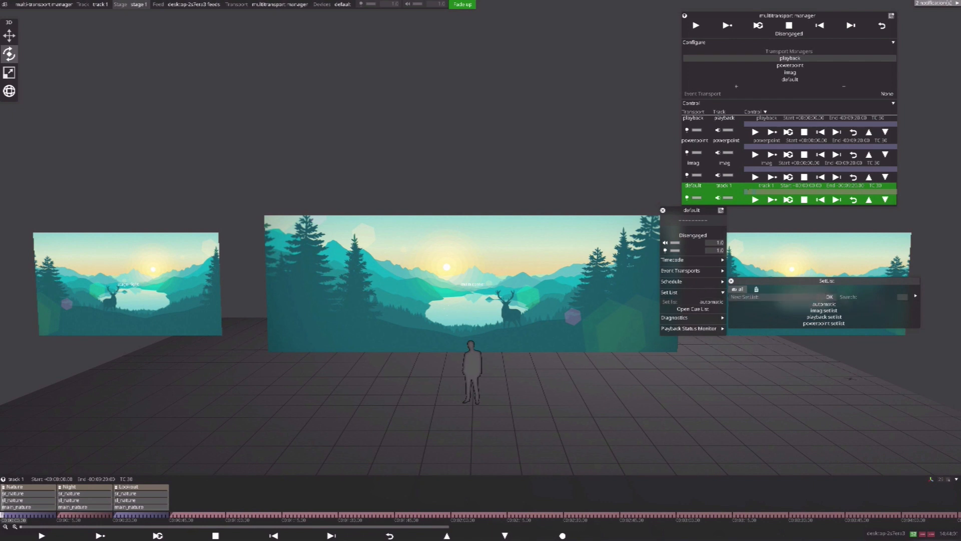
{"action": "type", "text": "track 1 setlist"}
{"action": "key", "text": "Return"}
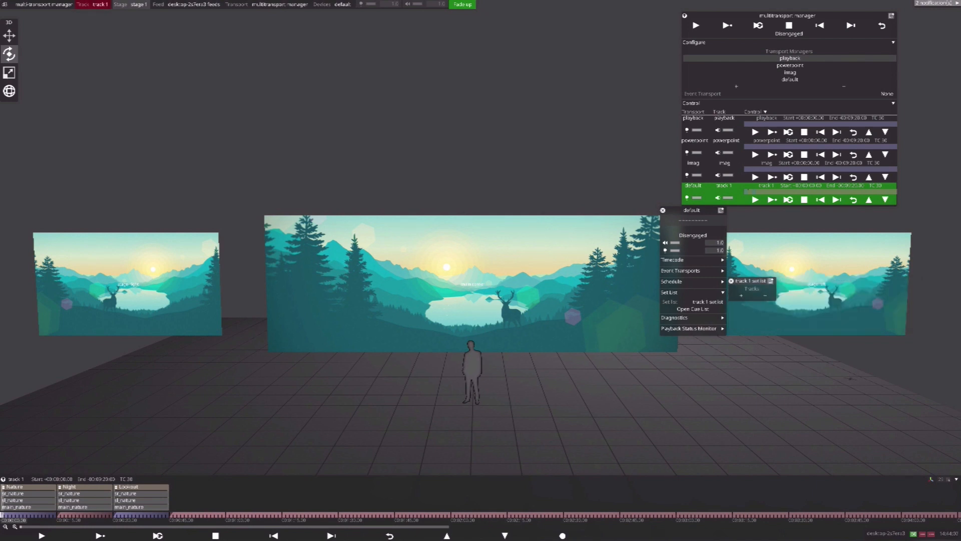
Add track 1 to the track 1 setlist and close the set list and default transport editors
{"action": "left_click", "coordinate": [741, 296]}
{"action": "left_click", "coordinate": [752, 272]}
{"action": "key", "text": "Escape"}
{"action": "key", "text": "Escape"}
{"action": "key", "text": "Escape"}
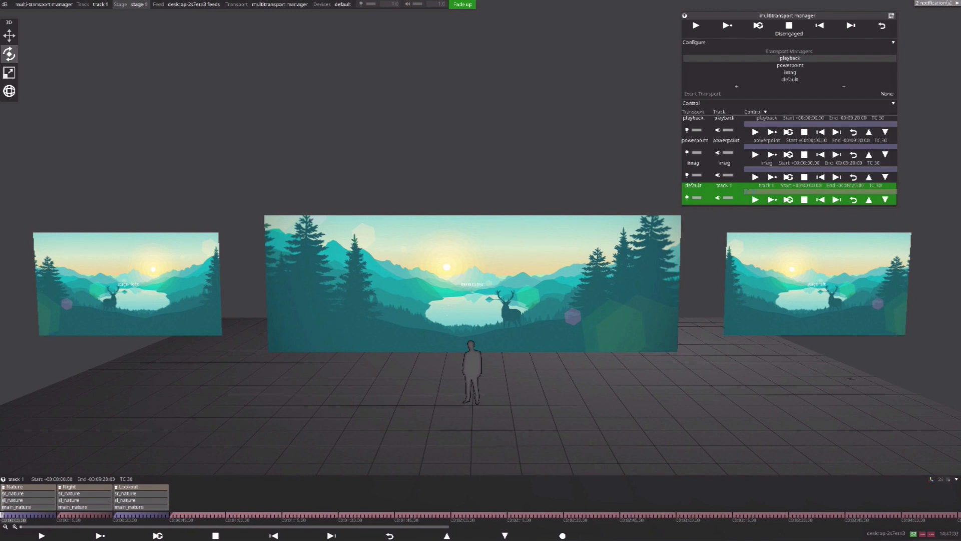
Tag the start of track 1 with CUE 1.0.0 and add the note "Nature" there
{"action": "left_click", "coordinate": [60, 515]}
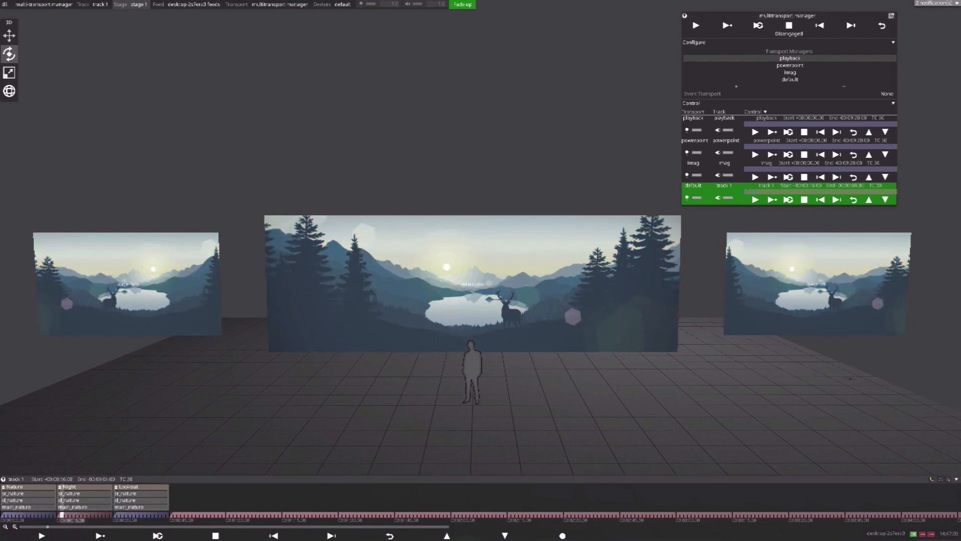
{"action": "left_click", "coordinate": [122, 514]}
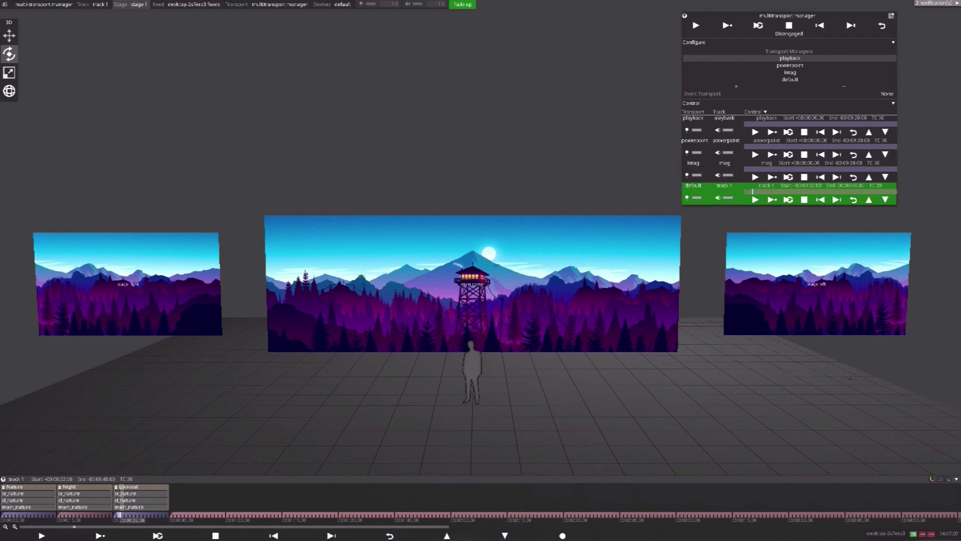
{"action": "left_click", "coordinate": [2, 515]}
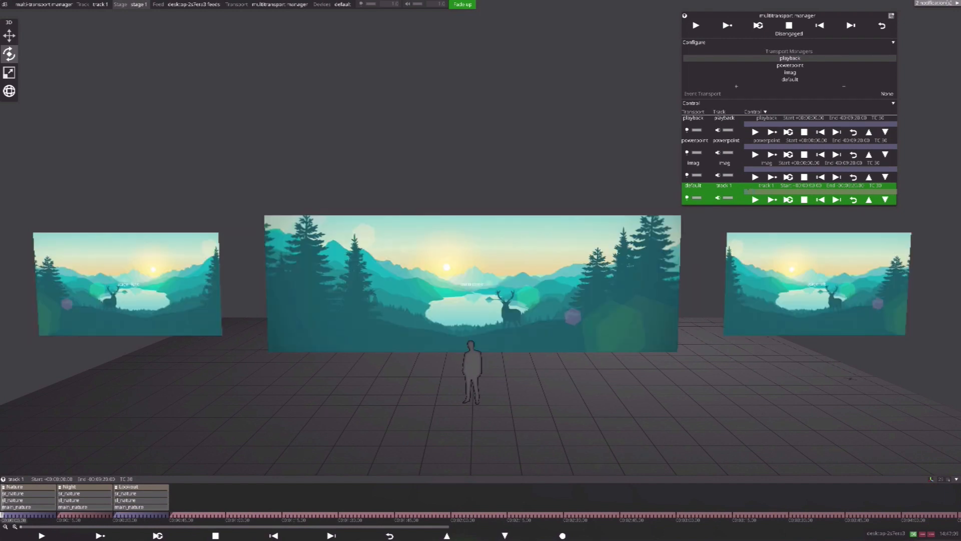
{"action": "right_click", "coordinate": [2, 514]}
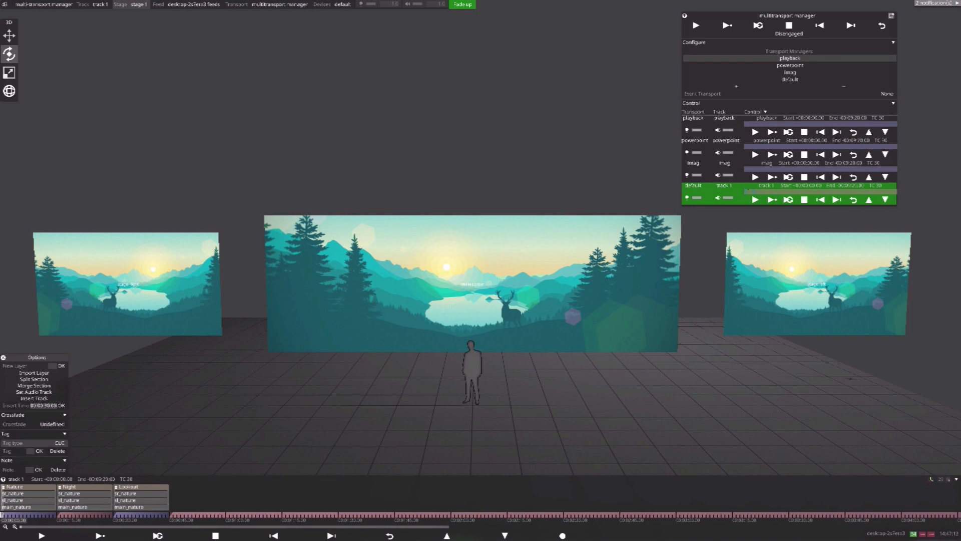
{"action": "left_click", "coordinate": [60, 443]}
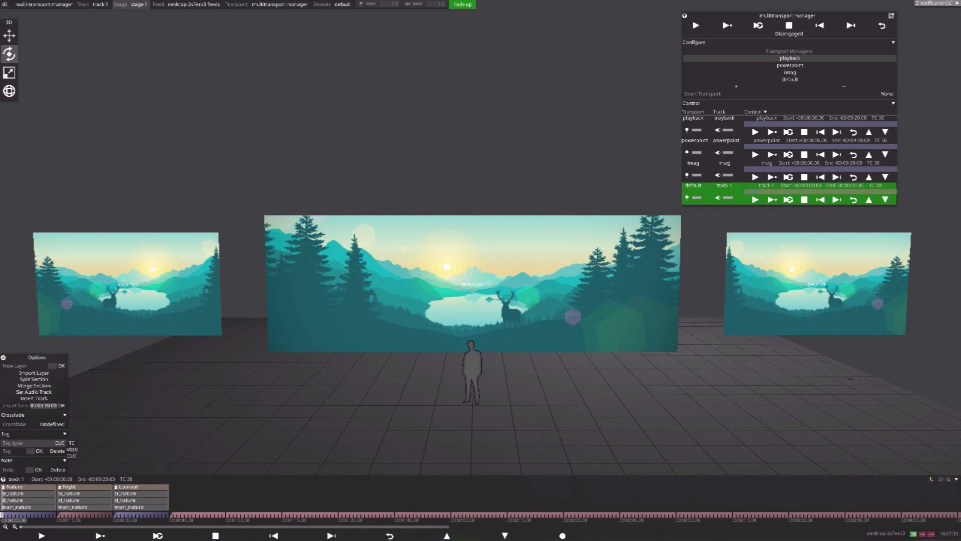
{"action": "left_click", "coordinate": [71, 442]}
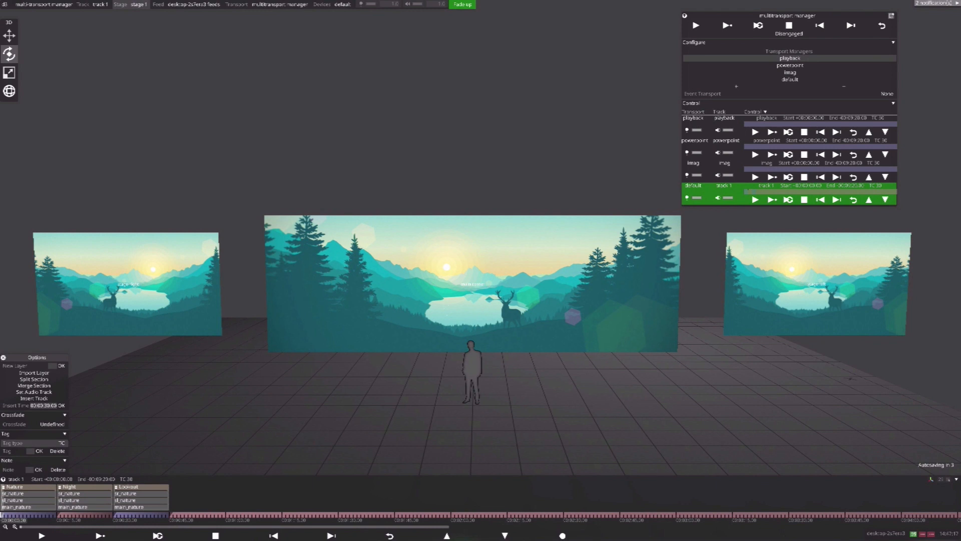
{"action": "left_click", "coordinate": [59, 442]}
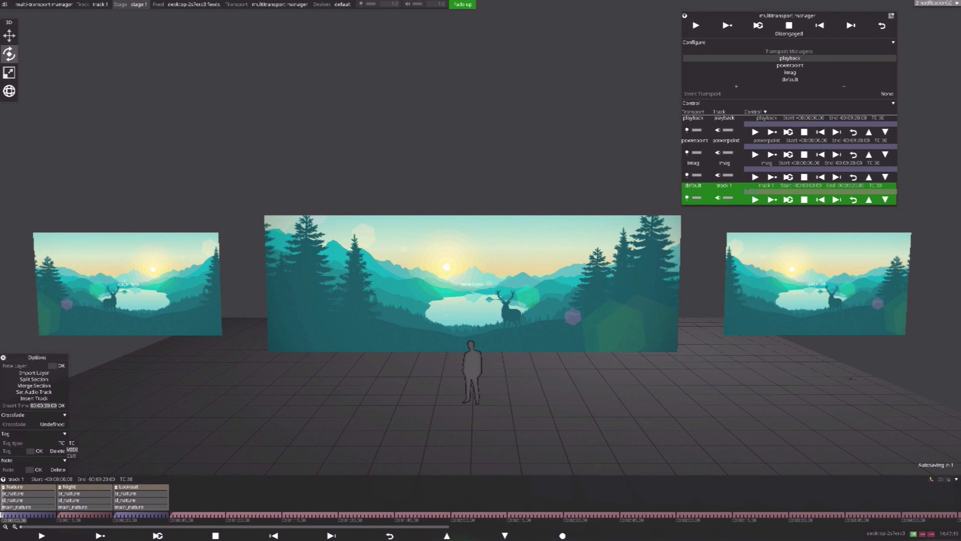
{"action": "left_click", "coordinate": [71, 455]}
{"action": "left_click", "coordinate": [26, 450]}
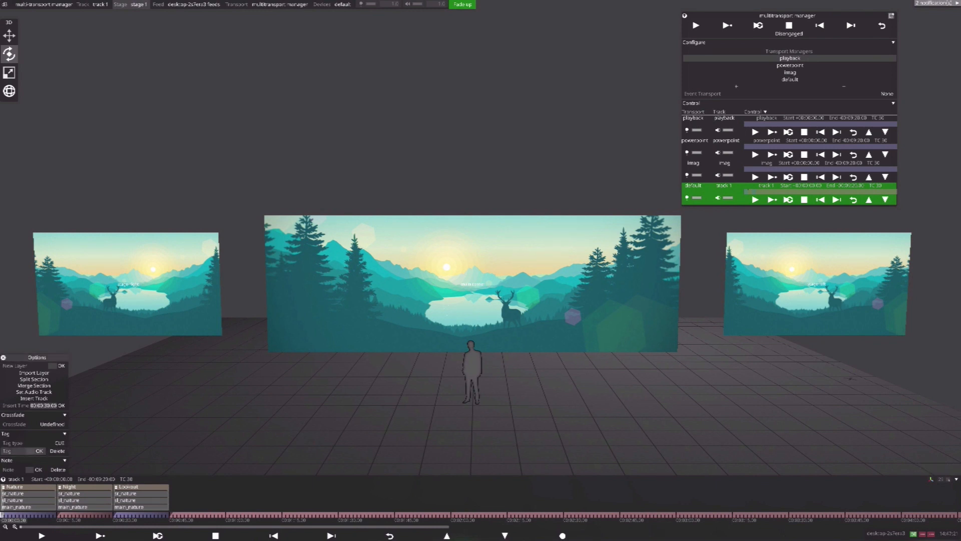
{"action": "type", "text": "1"}
{"action": "type", "text": ".0.0"}
{"action": "type", "text": "Nature"}
{"action": "key", "text": "Return"}
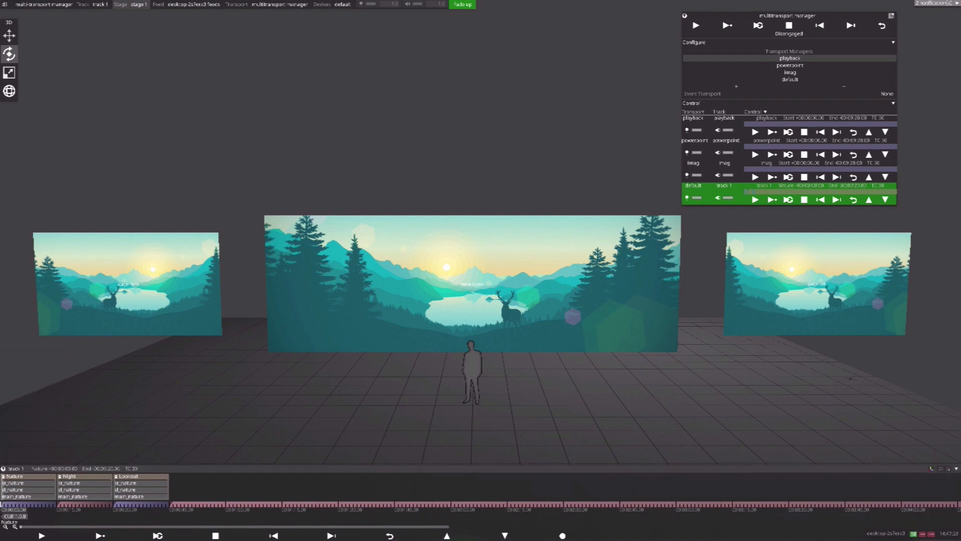
Tag the start of track 1's Night section with CUE 1.0.1 and the note "Night"
{"action": "right_click", "coordinate": [58, 505]}
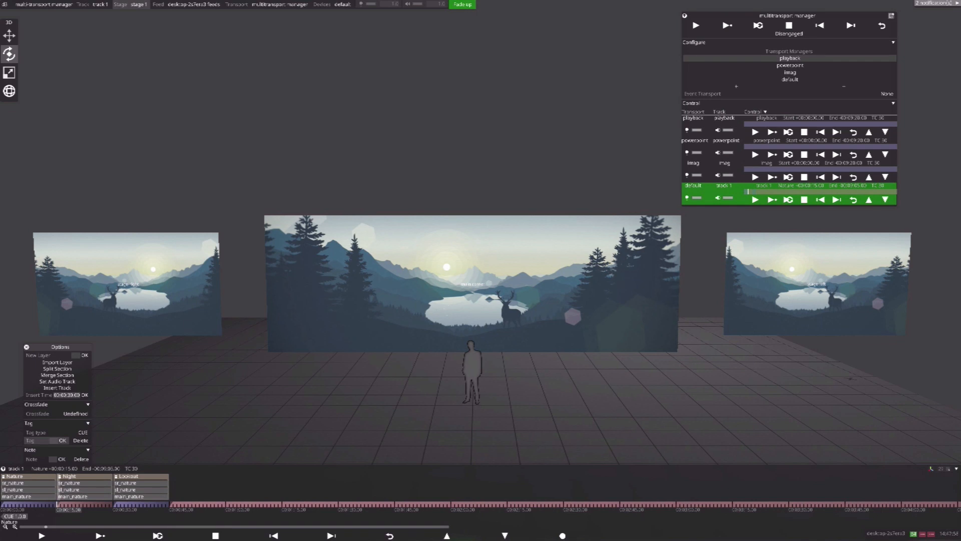
{"action": "type", "text": "1.0.1"}
{"action": "type", "text": "Night"}
{"action": "key", "text": "Return"}
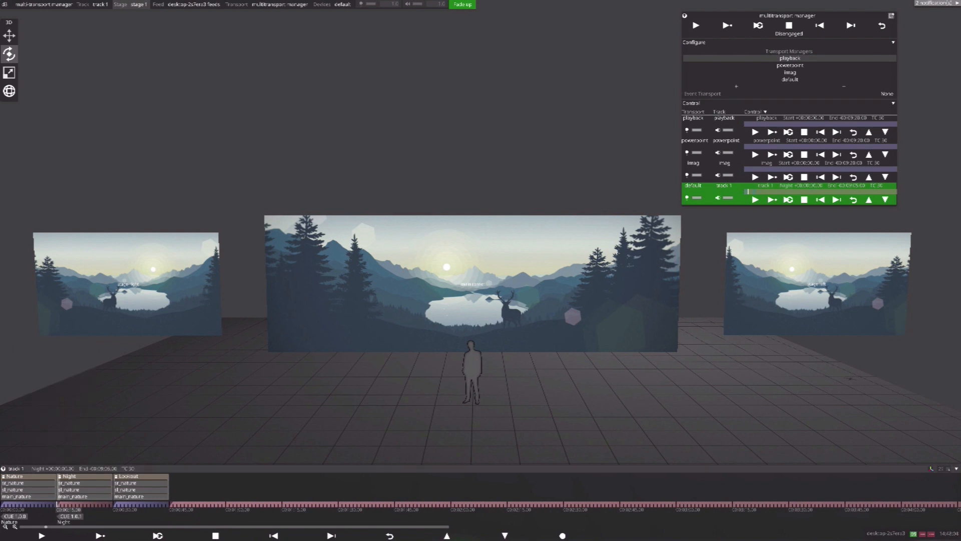
Tag the start of track 1's Lookout section with CUE 1.0.2 and the note "Lookout"
{"action": "right_click", "coordinate": [114, 504]}
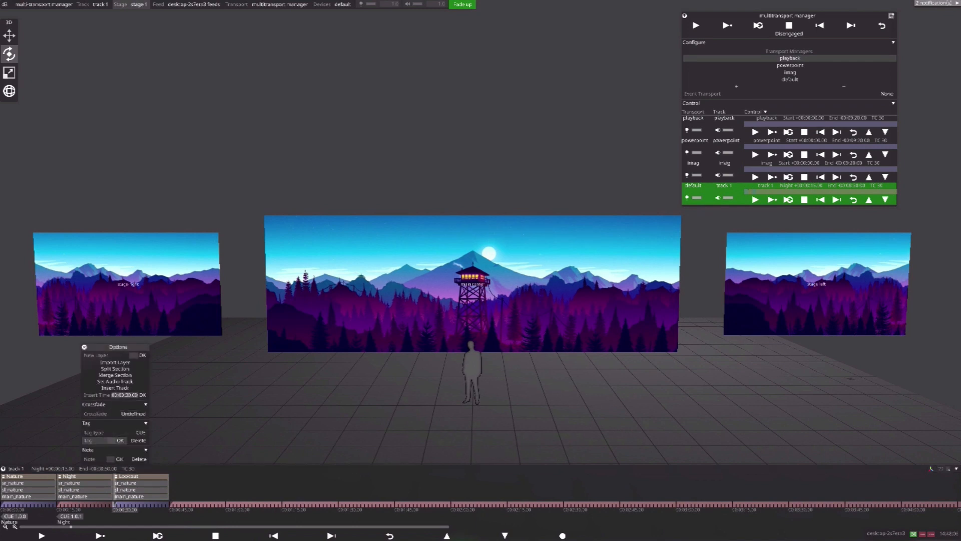
{"action": "type", "text": "1.0.2"}
{"action": "key", "text": "Return"}
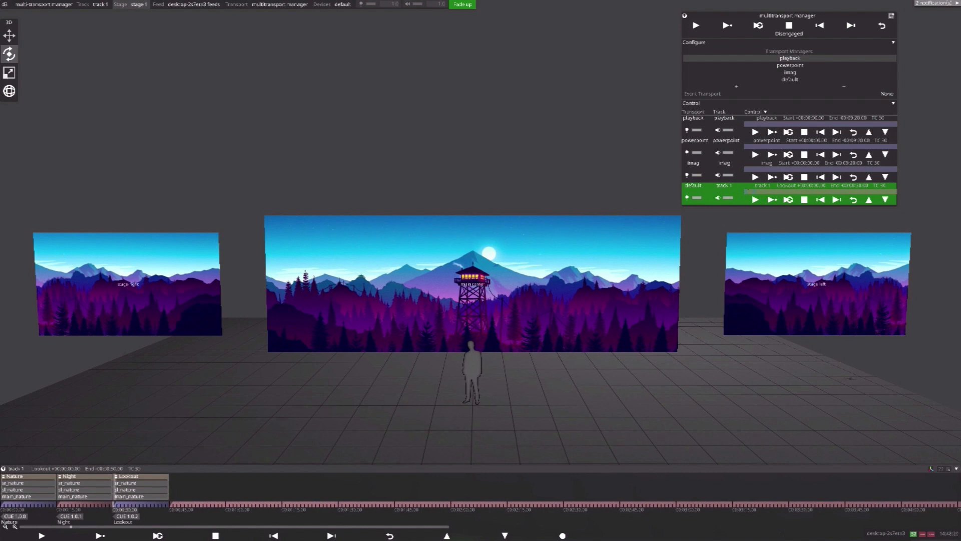
Add a video layer named imag at the 15-second mark of the imag track
{"action": "left_click", "coordinate": [761, 166]}
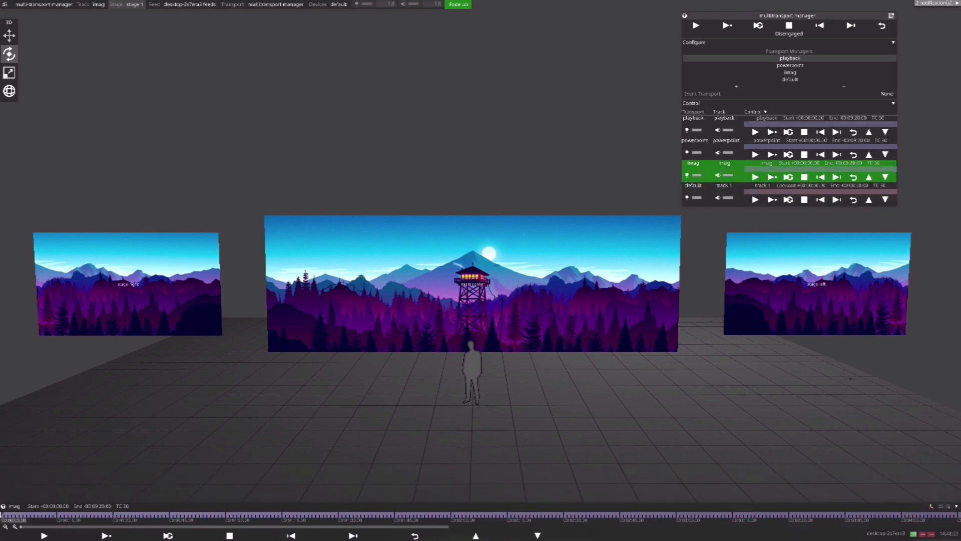
{"action": "left_click", "coordinate": [58, 514]}
{"action": "right_click", "coordinate": [58, 514]}
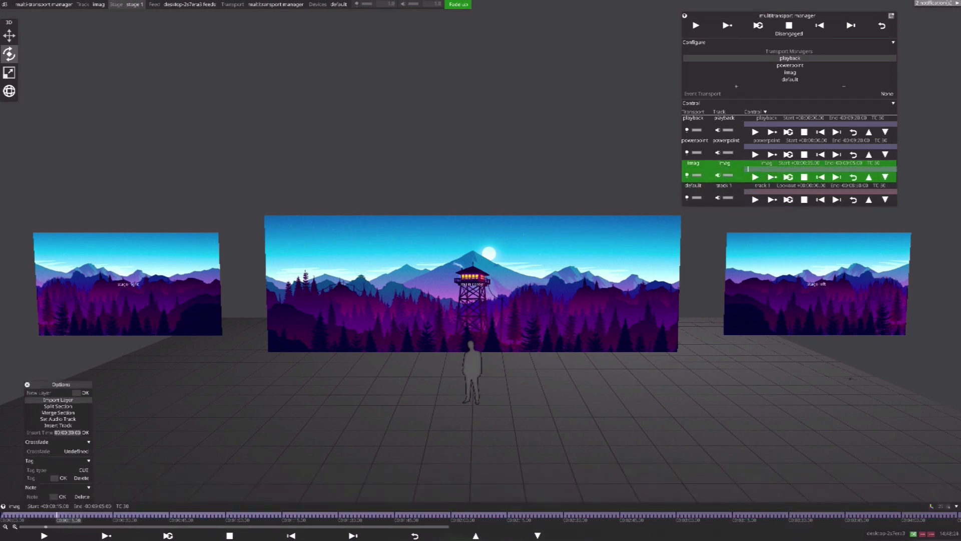
{"action": "type", "text": "imag"}
{"action": "key", "text": "Return"}
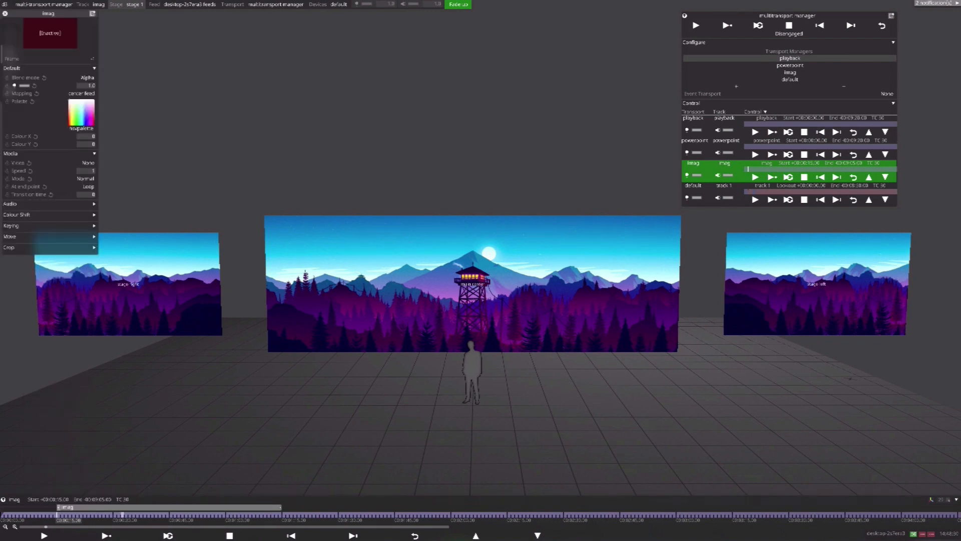
Shorten the imag layer to end at 30 seconds and split the track's sections at the layer's start and end
{"action": "right_click", "coordinate": [122, 515]}
{"action": "left_click_drag", "start_coordinate": [280, 506], "coordinate": [112, 506]}
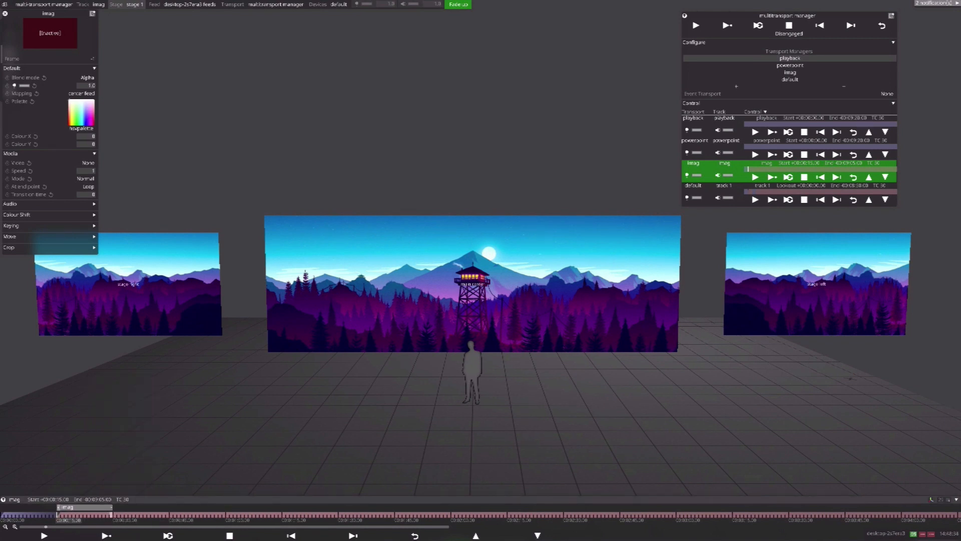
{"action": "right_click", "coordinate": [113, 514]}
{"action": "left_click", "coordinate": [105, 400]}
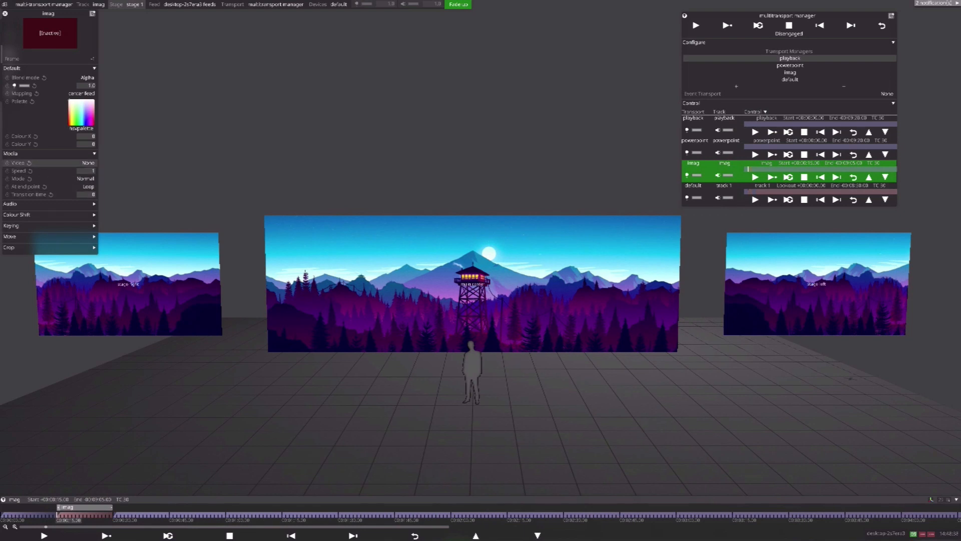
Set the imag layer's mapping to left and right and assign imag1.jpg as its video
{"action": "left_click", "coordinate": [81, 93]}
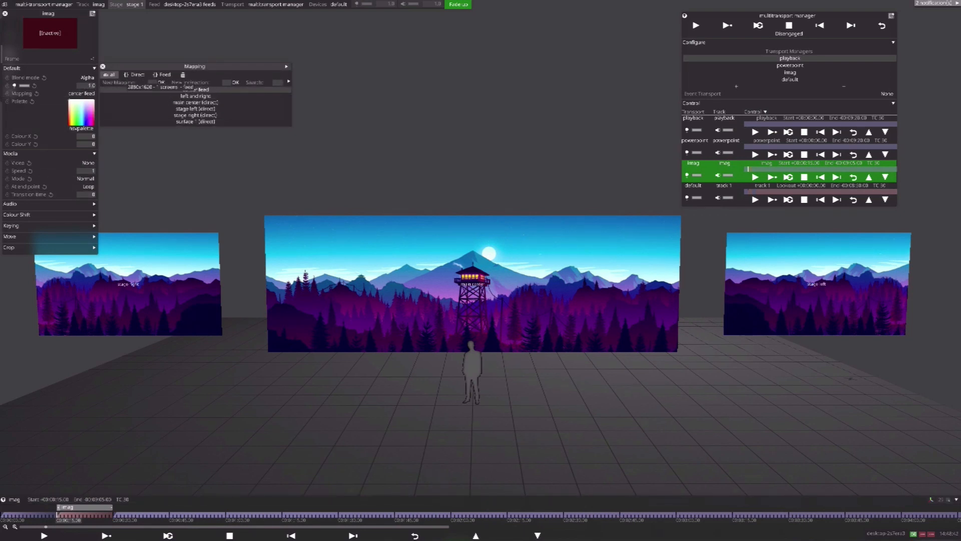
{"action": "left_click", "coordinate": [195, 95]}
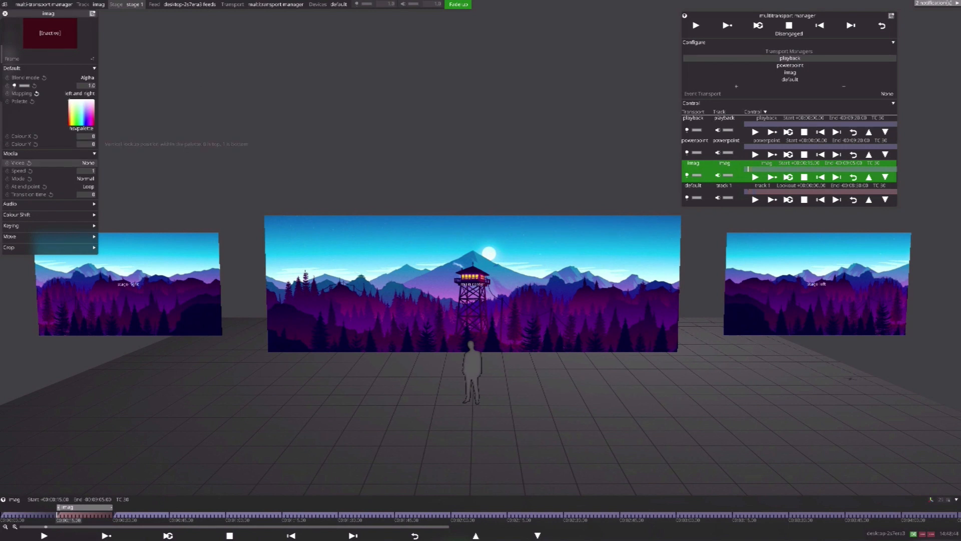
{"action": "left_click", "coordinate": [83, 163]}
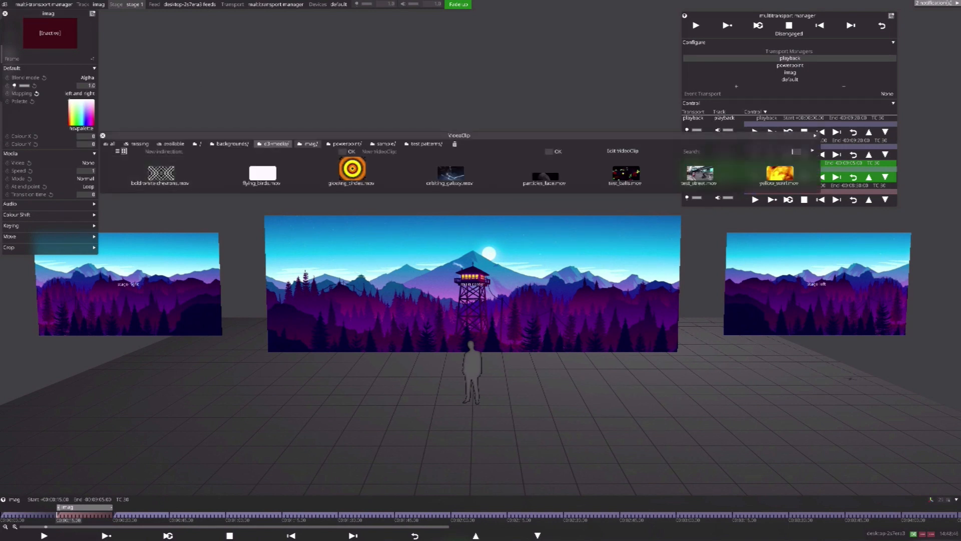
{"action": "left_click", "coordinate": [309, 144]}
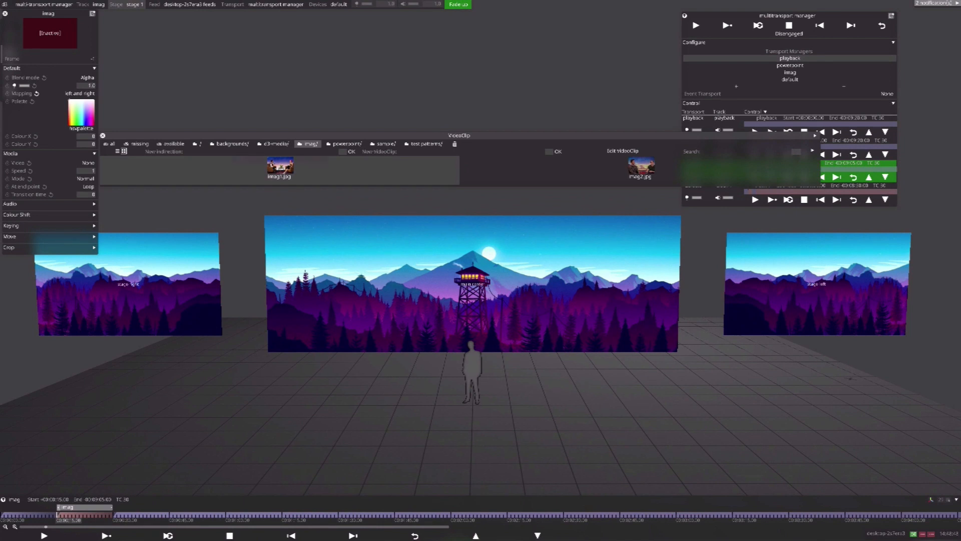
{"action": "left_click", "coordinate": [280, 165]}
{"action": "key", "text": "Escape"}
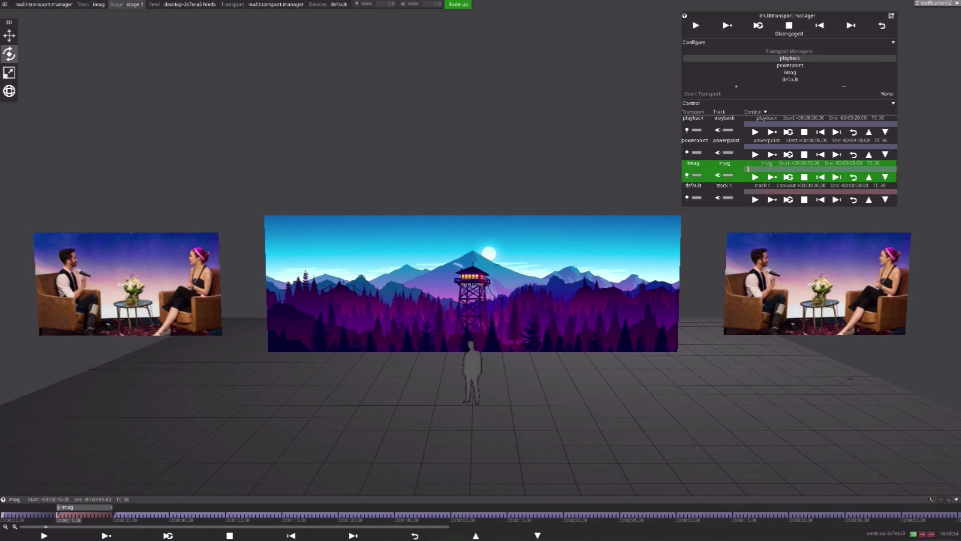
Tag the start of the imag track with CUE 2.0.0 and the note "CLEAR Imag"
{"action": "left_click", "coordinate": [2, 514]}
{"action": "right_click", "coordinate": [2, 514]}
{"action": "left_click", "coordinate": [27, 471]}
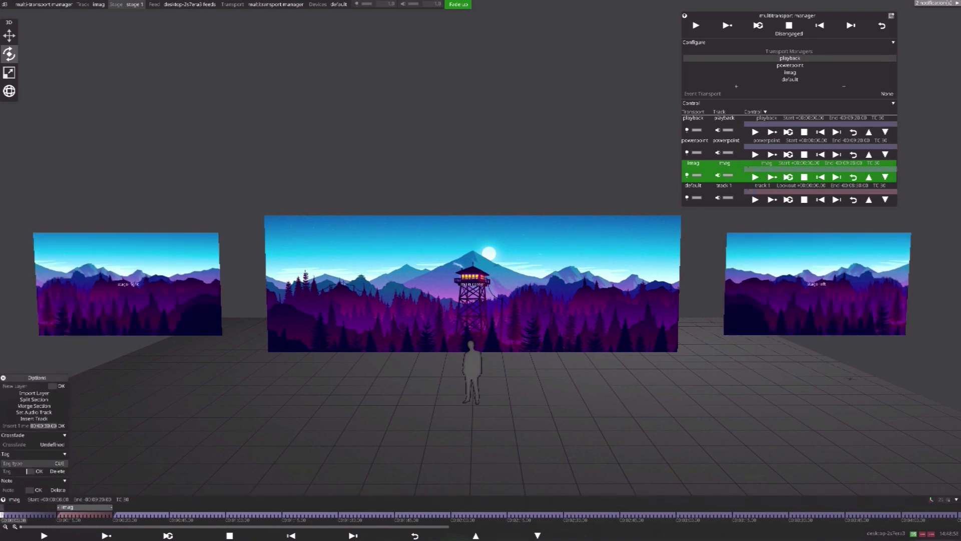
{"action": "type", "text": "2.0.0"}
{"action": "type", "text": "CLEAR Imag"}
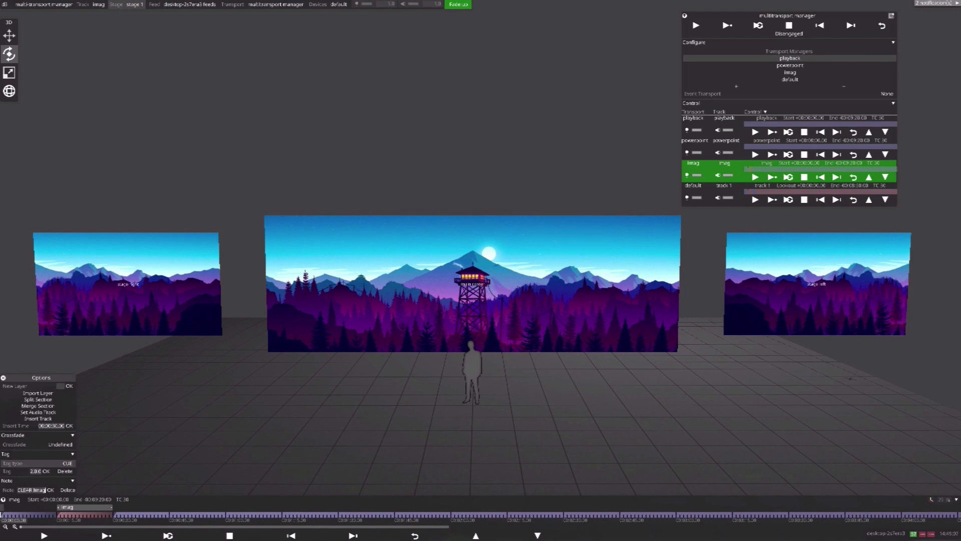
{"action": "key", "text": "Return"}
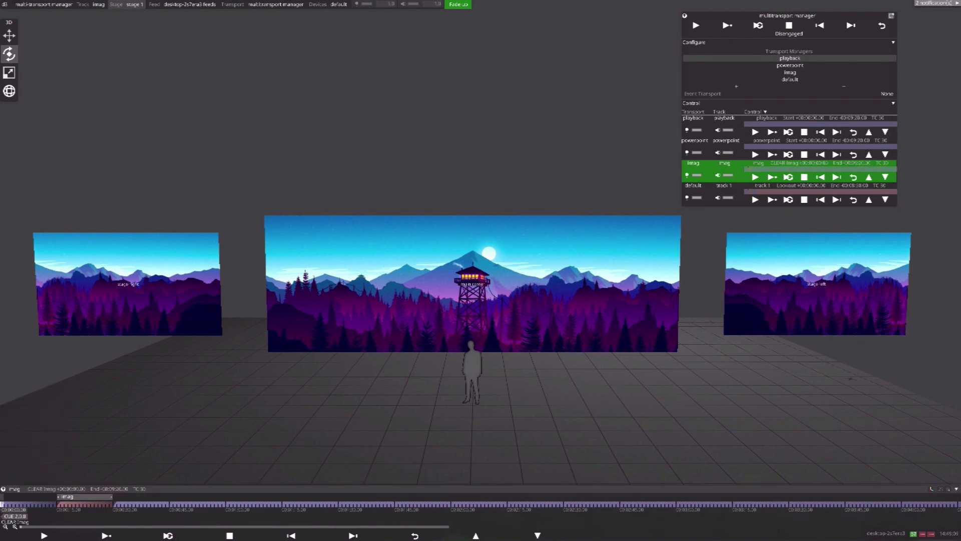
Tag the start of the imag layer's section with CUE 2.0.1 and the note "IMAG"
{"action": "right_click", "coordinate": [58, 504]}
{"action": "left_click", "coordinate": [52, 460]}
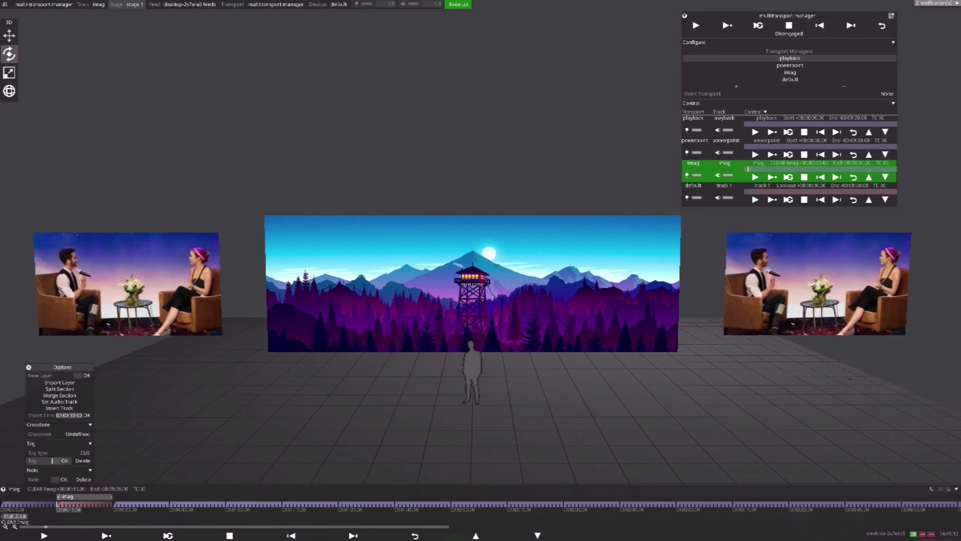
{"action": "type", "text": "2.0.1"}
{"action": "key", "text": "Return"}
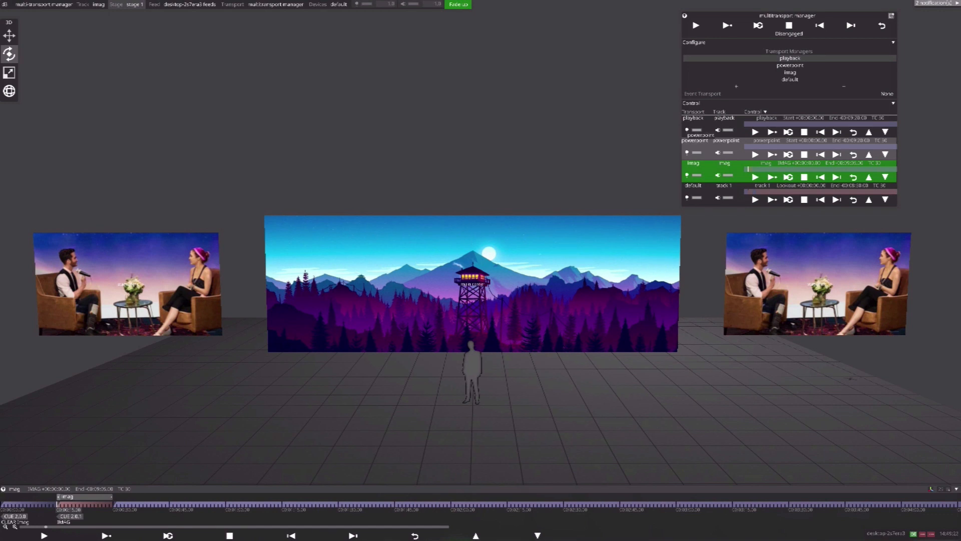
Tag the start of the powerpoint track with CUE 3.0.1 and the note "CLEAR Powerpoint"
{"action": "left_click", "coordinate": [695, 140]}
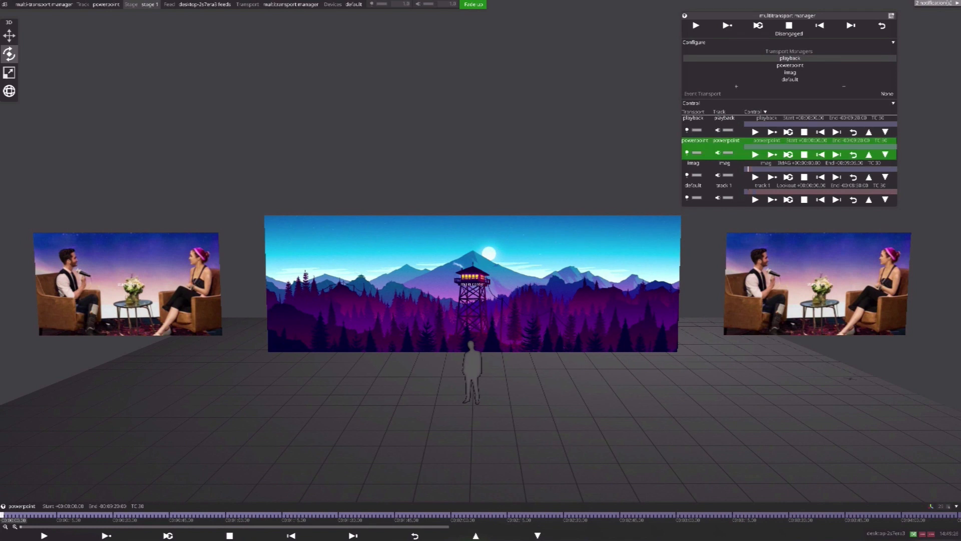
{"action": "right_click", "coordinate": [2, 515]}
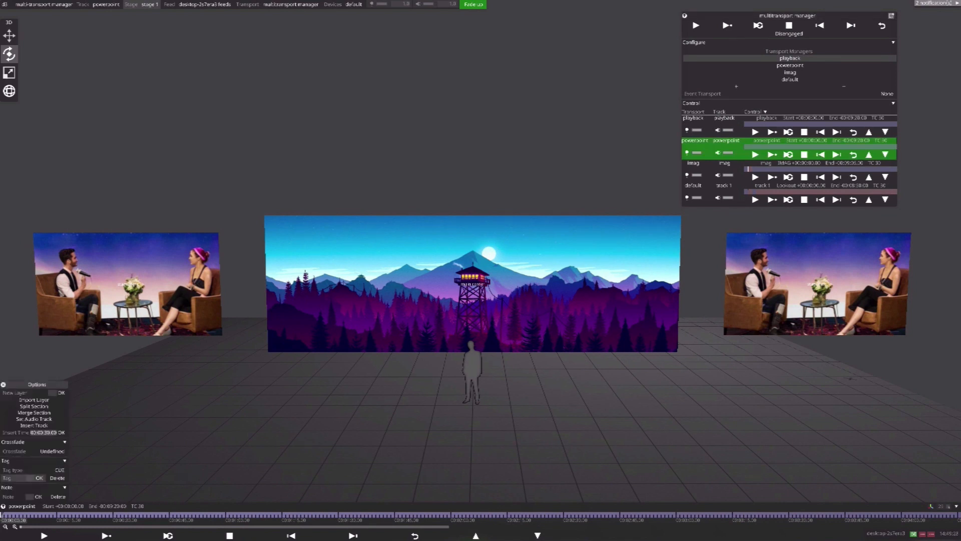
{"action": "type", "text": "3.0.1"}
{"action": "left_click", "coordinate": [29, 496]}
{"action": "type", "text": "CLEAR Powerpoint"}
{"action": "key", "text": "Return"}
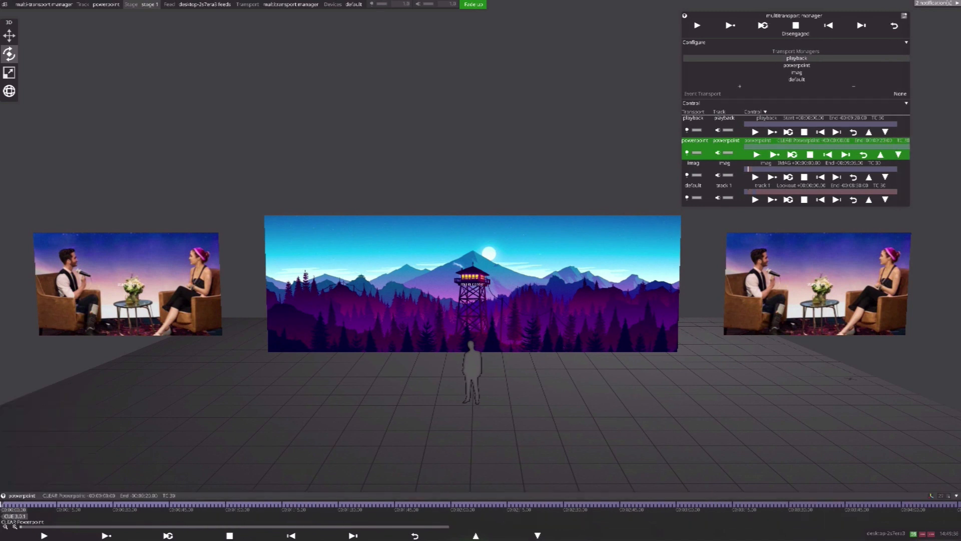
Split the powerpoint track at 15 seconds and add a video layer named pp there
{"action": "left_click", "coordinate": [57, 505]}
{"action": "right_click", "coordinate": [58, 505]}
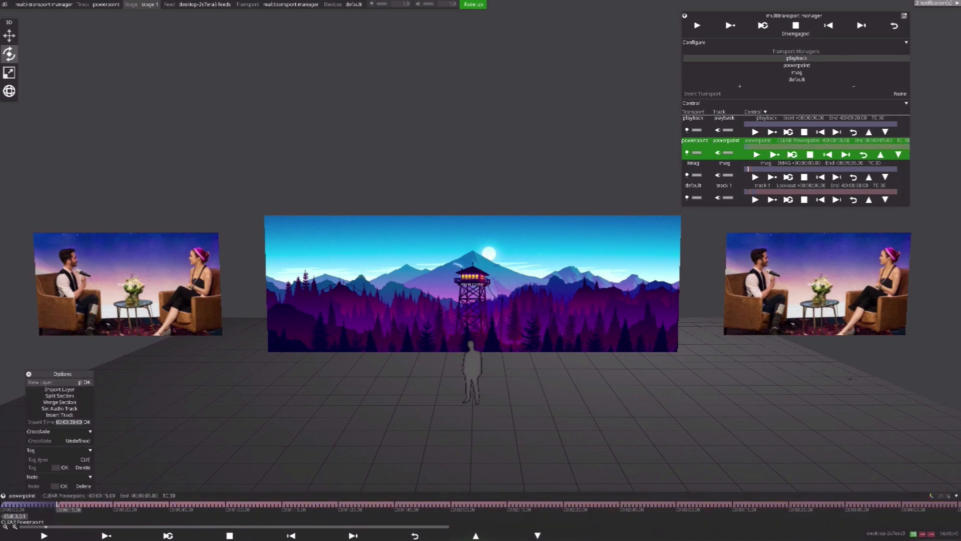
{"action": "key", "text": "Return"}
{"action": "type", "text": "v"}
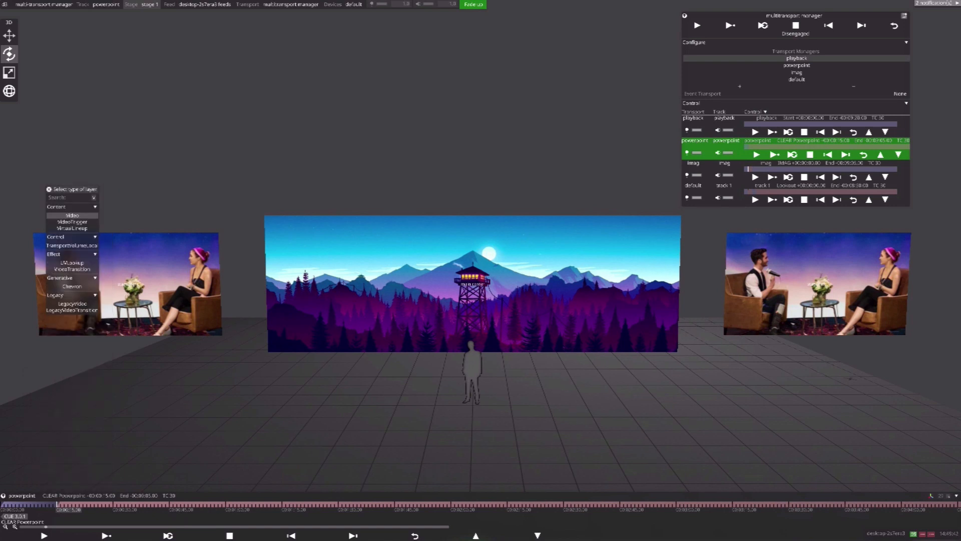
{"action": "key", "text": "Return"}
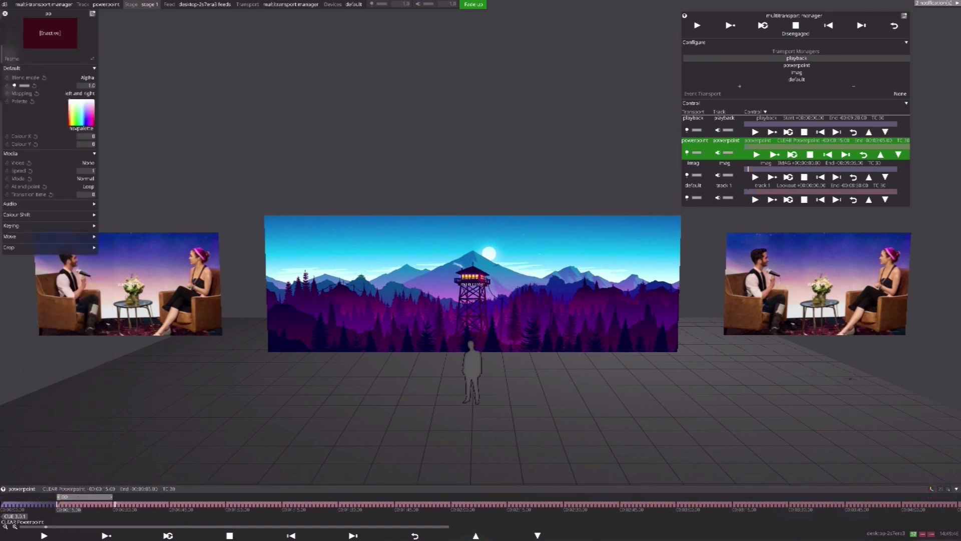
Split the powerpoint track's section at 30 seconds, where the pp layer ends
{"action": "left_click", "coordinate": [114, 504]}
{"action": "right_click", "coordinate": [108, 505]}
{"action": "left_click", "coordinate": [57, 504]}
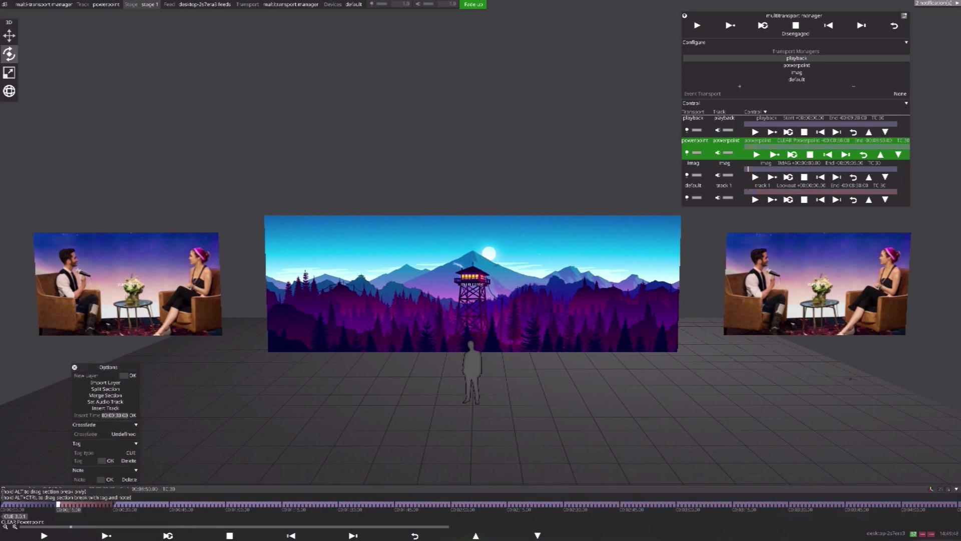
Assign pp_presentation.png from the powerpoint media folder as the pp layer's video
{"action": "left_click", "coordinate": [62, 496]}
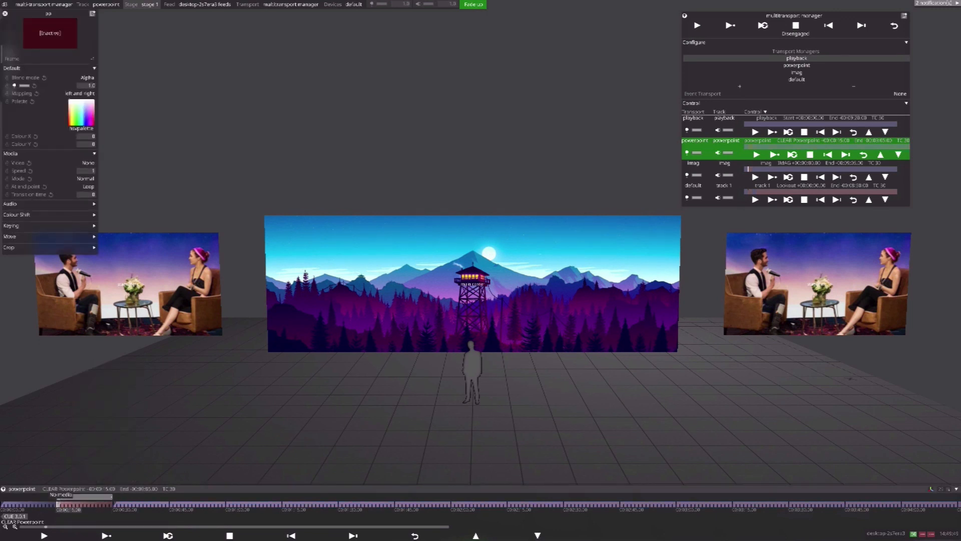
{"action": "left_click", "coordinate": [88, 163]}
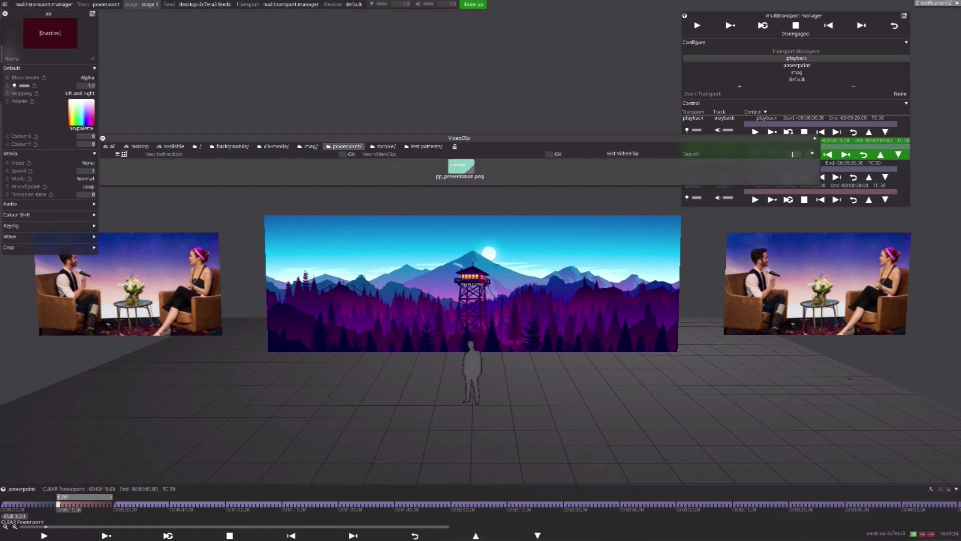
{"action": "left_click", "coordinate": [460, 168]}
{"action": "key", "text": "Escape"}
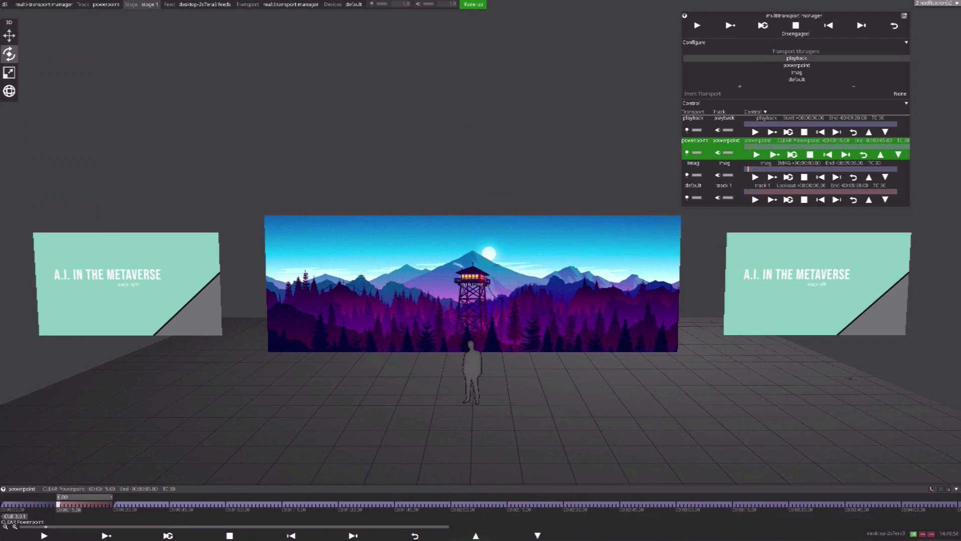
Tag the start of the pp layer's section with CUE 3.0.2 and the note "PowerPoint"
{"action": "right_click", "coordinate": [58, 504]}
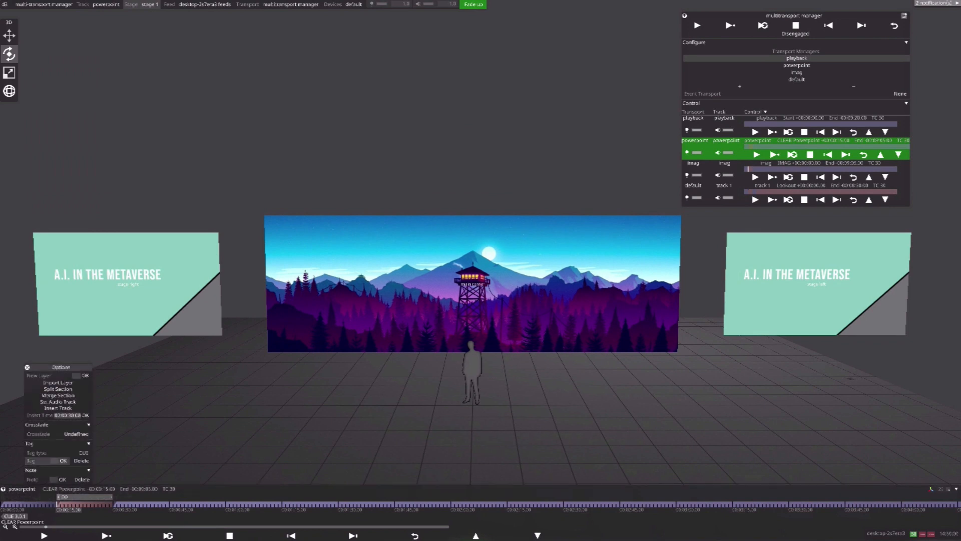
{"action": "type", "text": "3.0.2"}
{"action": "key", "text": "Tab"}
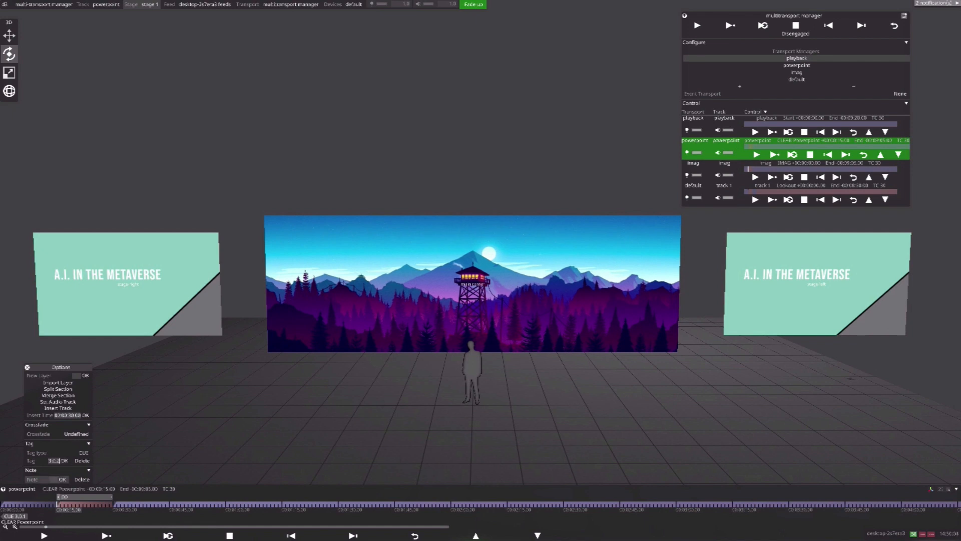
{"action": "type", "text": "PowerPoint"}
{"action": "key", "text": "Return"}
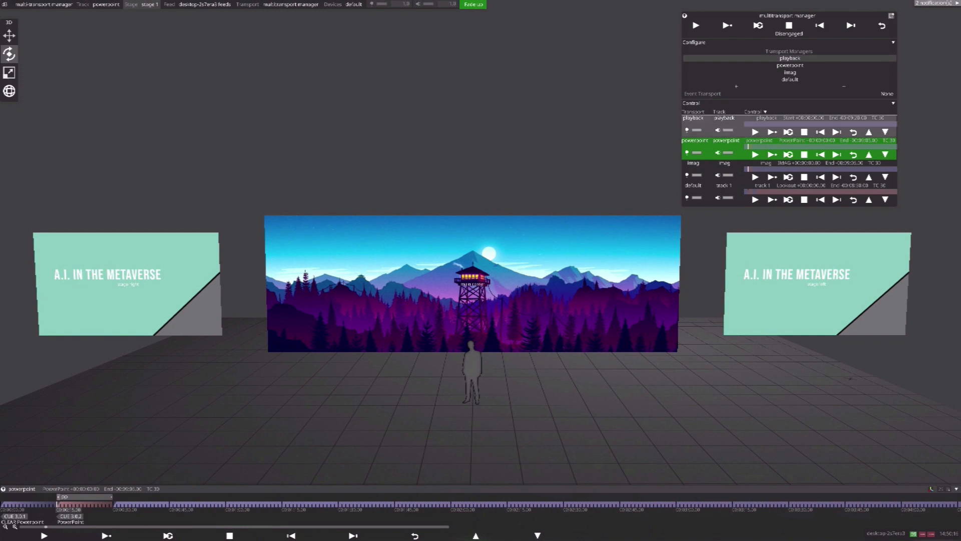
Tag the start of the playback track with CUE 4.0.0 and the note "CLEAR Video"
{"action": "left_click", "coordinate": [693, 118]}
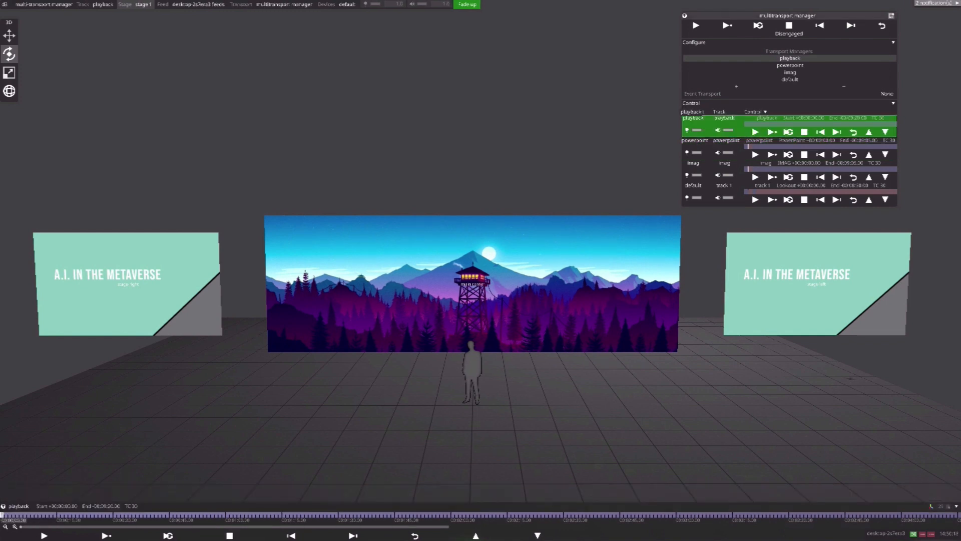
{"action": "right_click", "coordinate": [2, 515]}
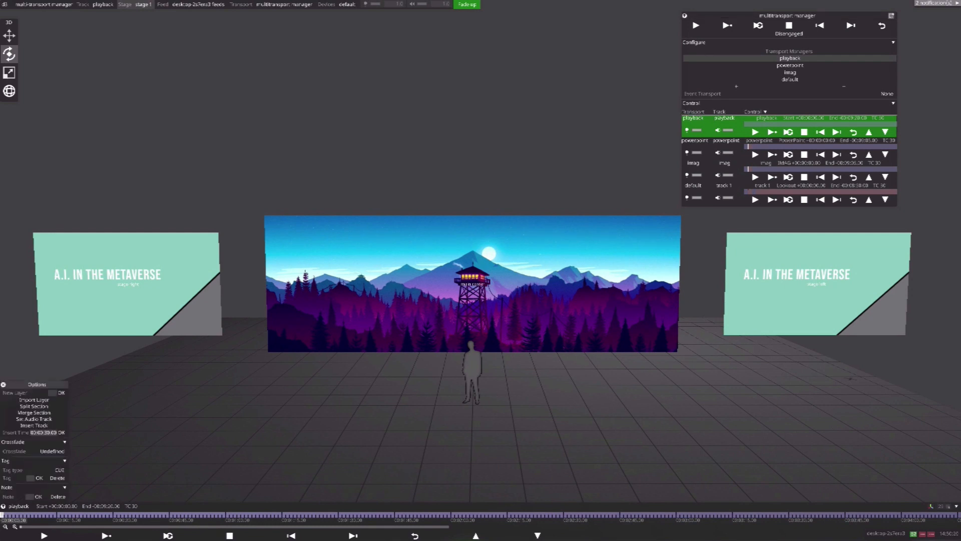
{"action": "type", "text": "4.0"}
{"action": "type", "text": ".0 "}
{"action": "type", "text": "C"}
{"action": "type", "text": "LEAR Video"}
{"action": "key", "text": "Return"}
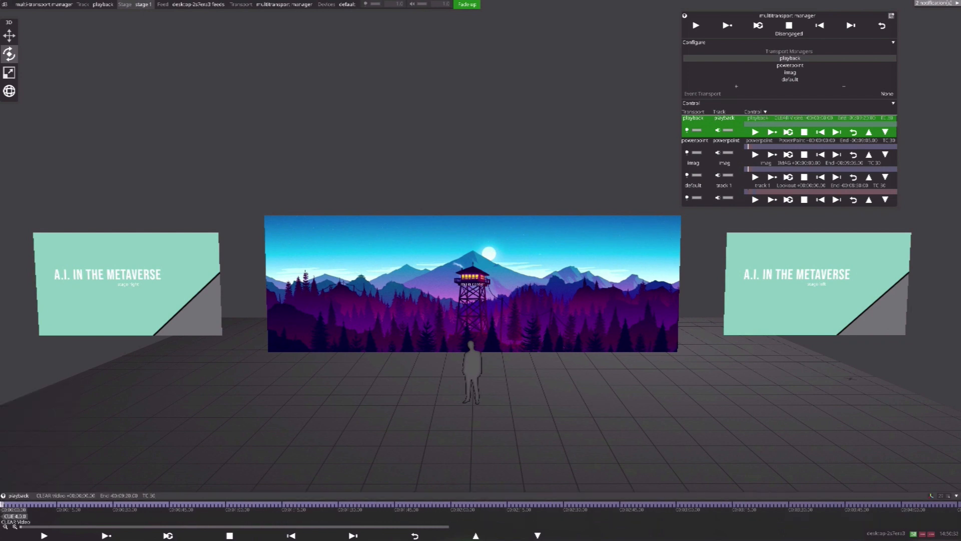
Split the playback track at 15 seconds and add the note "video" there
{"action": "left_click", "coordinate": [58, 504]}
{"action": "right_click", "coordinate": [58, 505]}
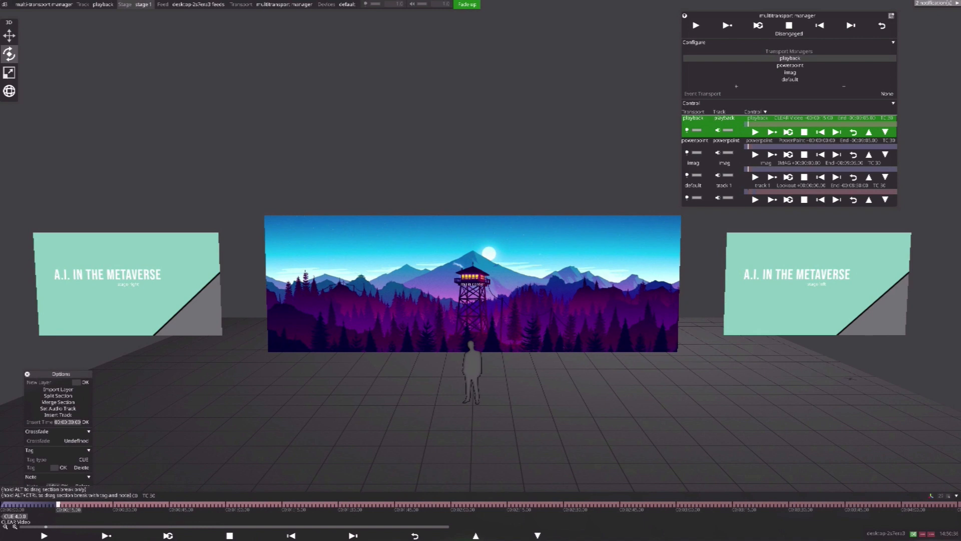
{"action": "key", "text": "Return"}
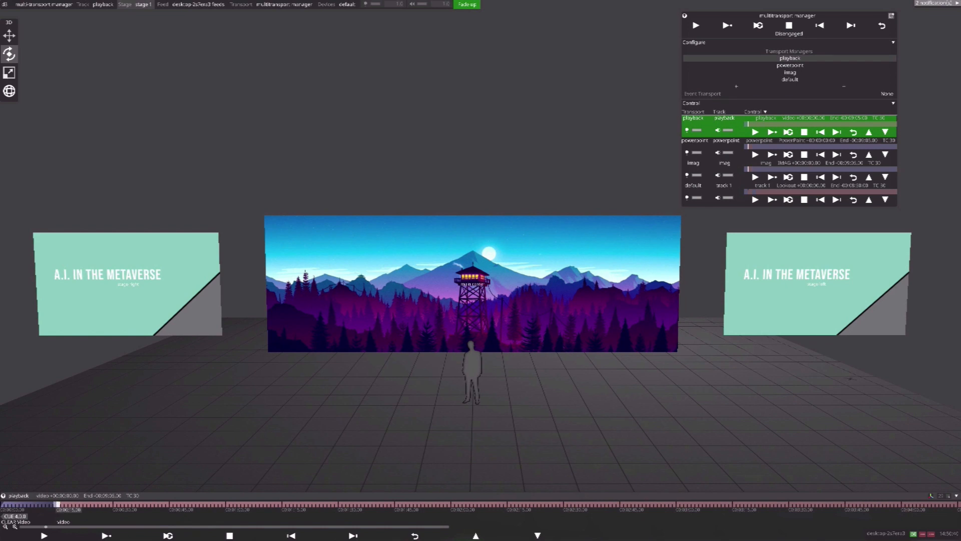
Add a Video layer at 15 seconds on the playback track and map it to center feed
{"action": "right_click", "coordinate": [58, 504]}
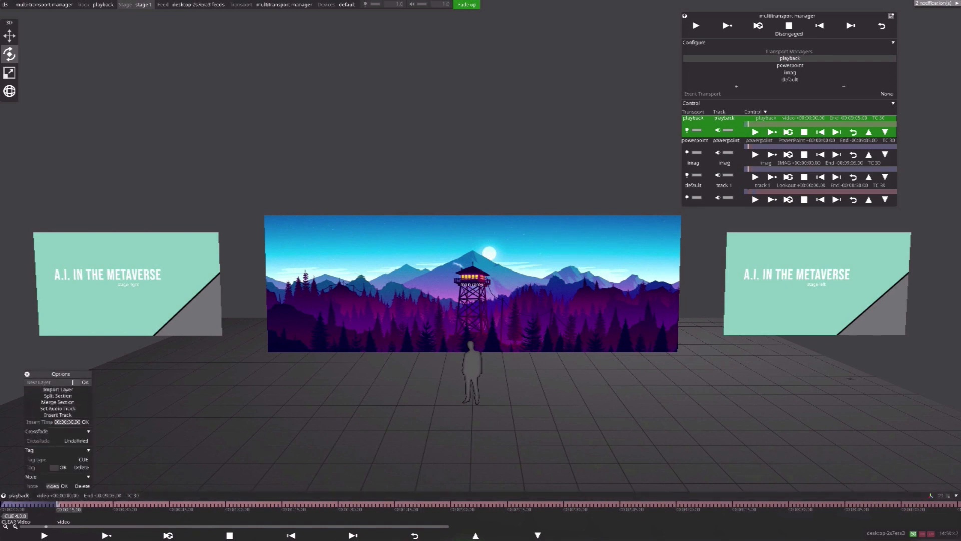
{"action": "left_click", "coordinate": [85, 382]}
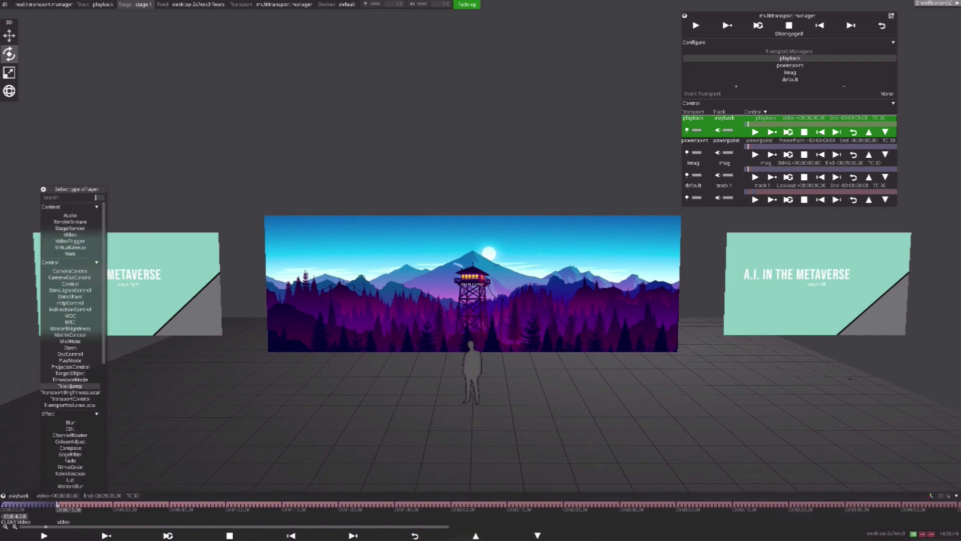
{"action": "type", "text": "v"}
{"action": "key", "text": "Return"}
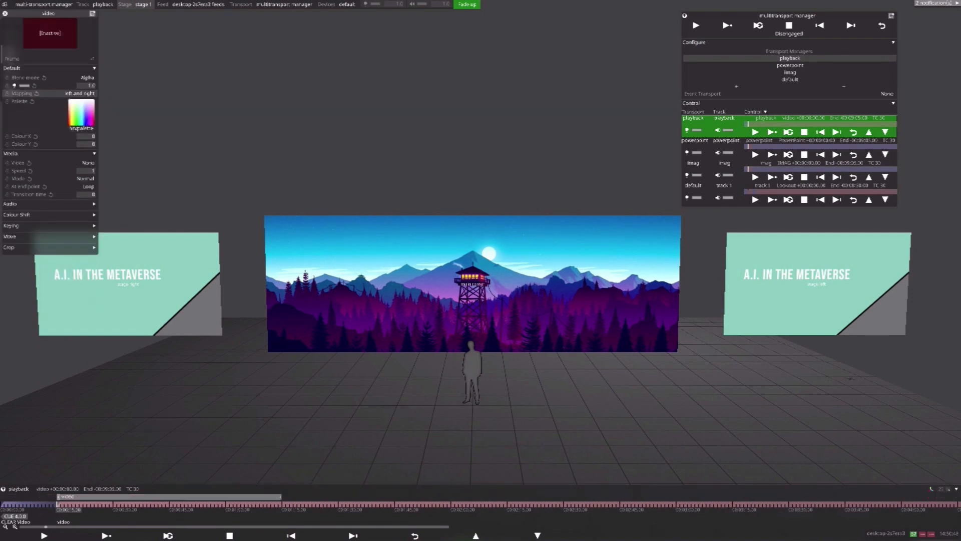
{"action": "left_click", "coordinate": [80, 93]}
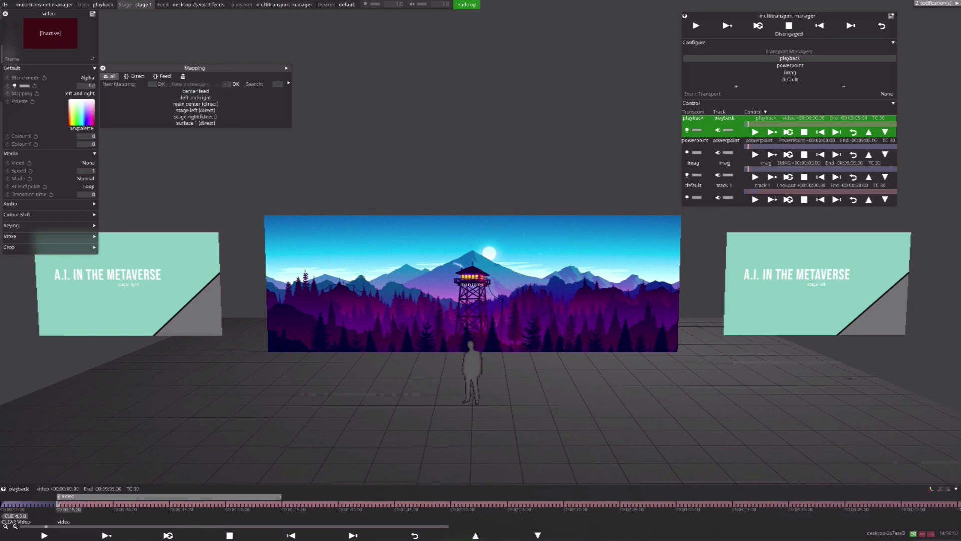
{"action": "left_click", "coordinate": [201, 90]}
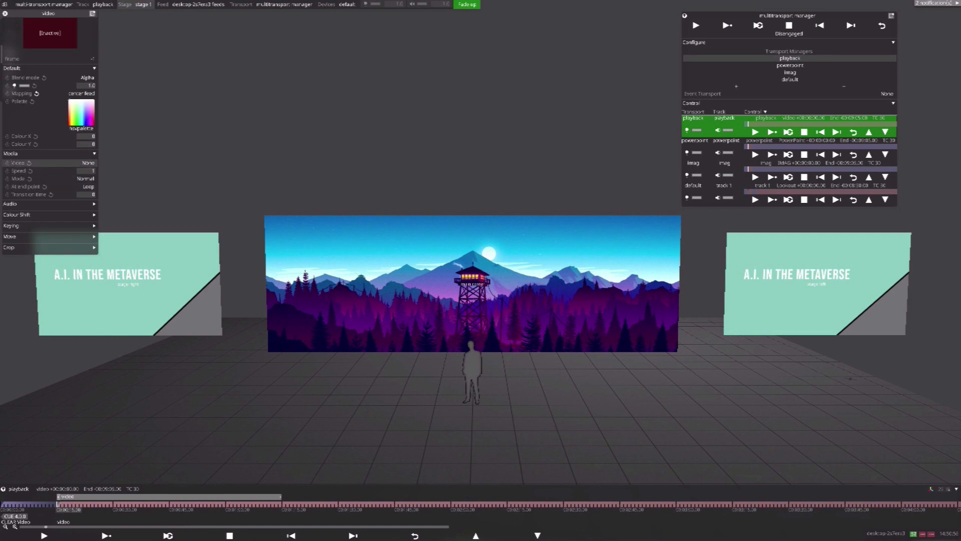
Assign test_street.mov from the d3-media folder as the new layer's video
{"action": "left_click", "coordinate": [80, 163]}
{"action": "left_click", "coordinate": [273, 152]}
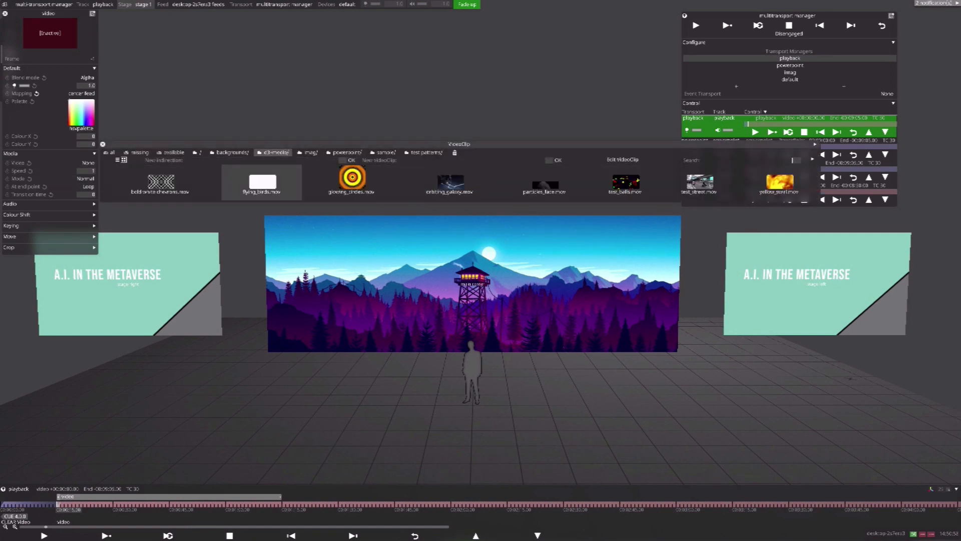
{"action": "left_click", "coordinate": [700, 181]}
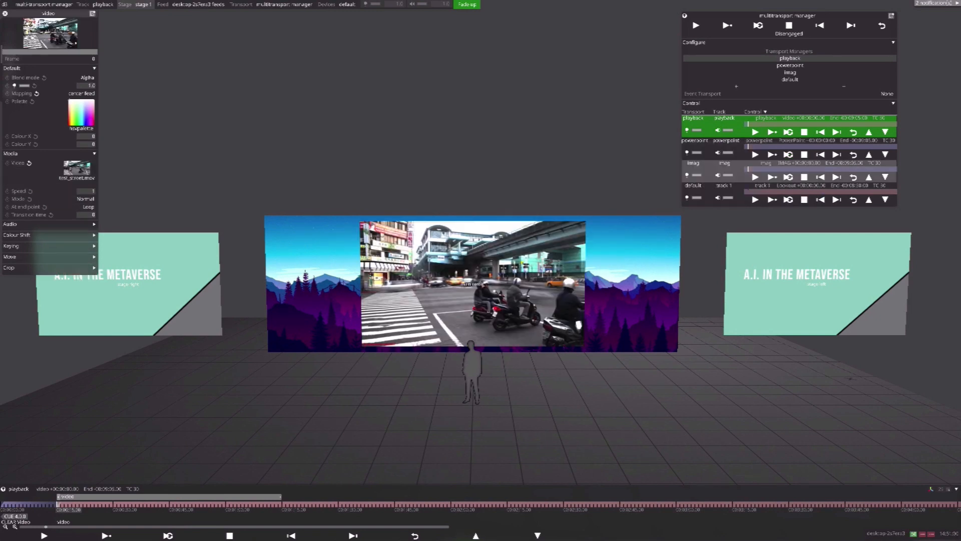
{"action": "key", "text": "Escape"}
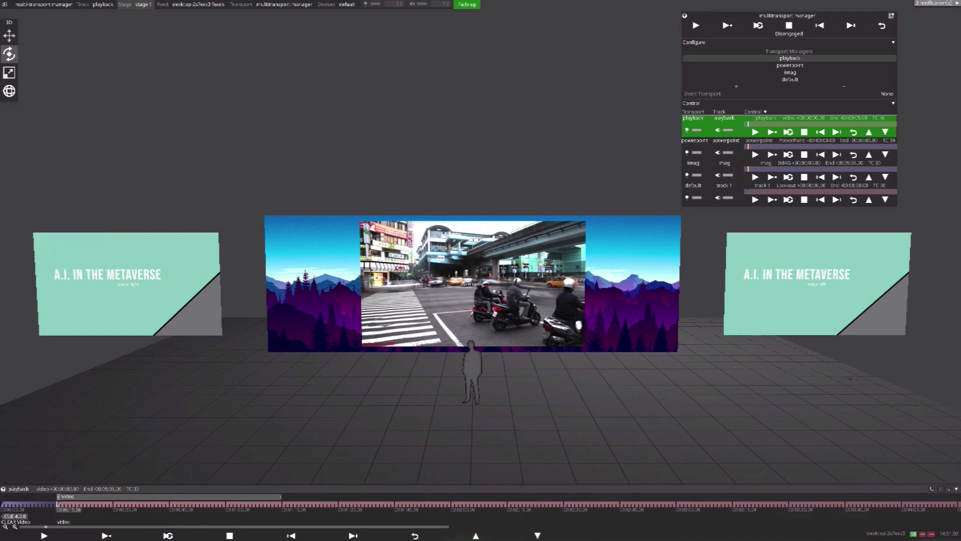
Fit the video layer to its contents and split the playback track at the layer's end, at 25 seconds
{"action": "right_click", "coordinate": [277, 496]}
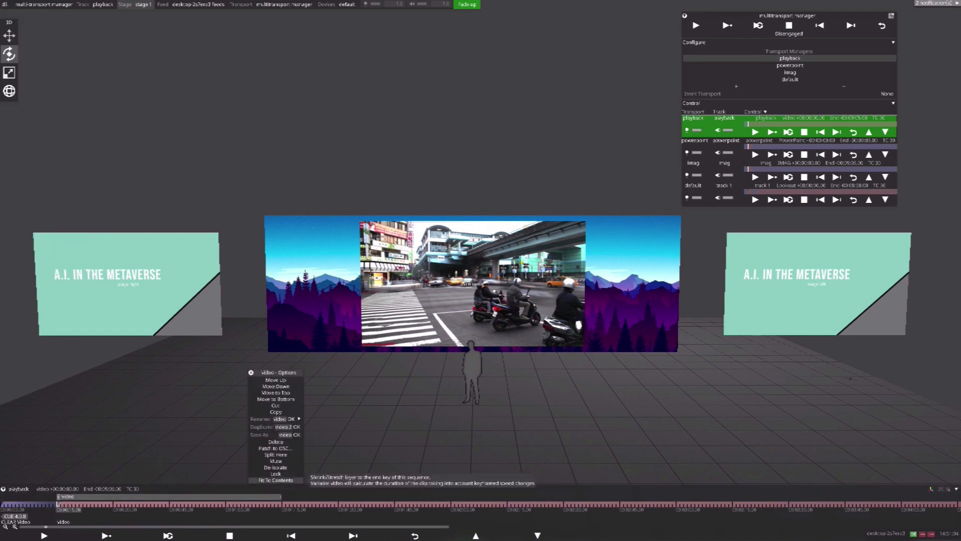
{"action": "left_click", "coordinate": [275, 480]}
{"action": "left_click", "coordinate": [95, 503]}
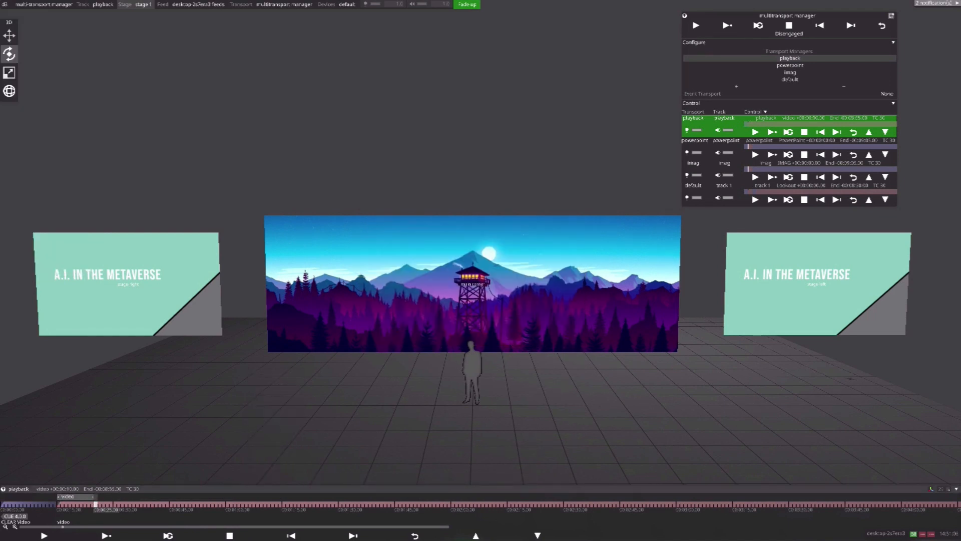
{"action": "right_click", "coordinate": [95, 504]}
{"action": "left_click", "coordinate": [98, 390]}
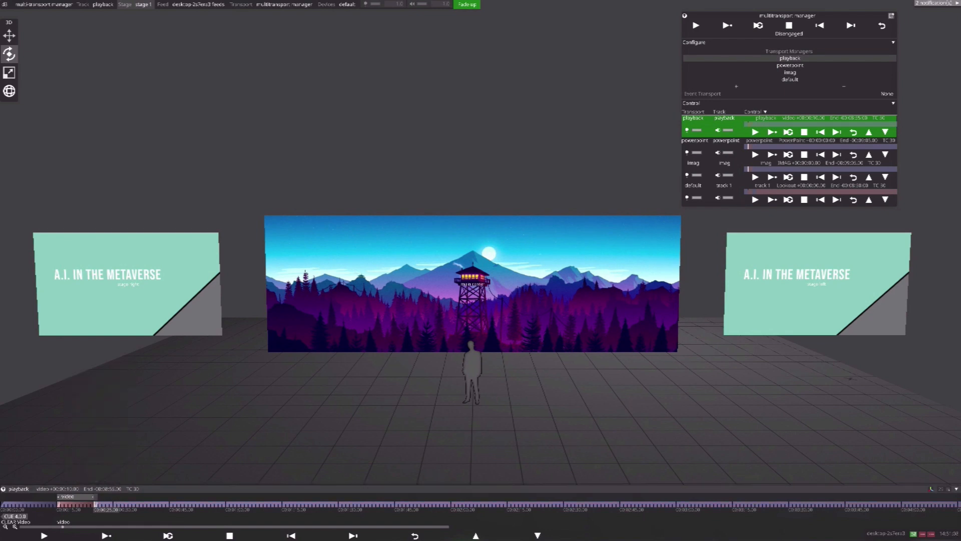
Duplicate the video layer as video 2 and map the copy to left and right
{"action": "left_click", "coordinate": [58, 504]}
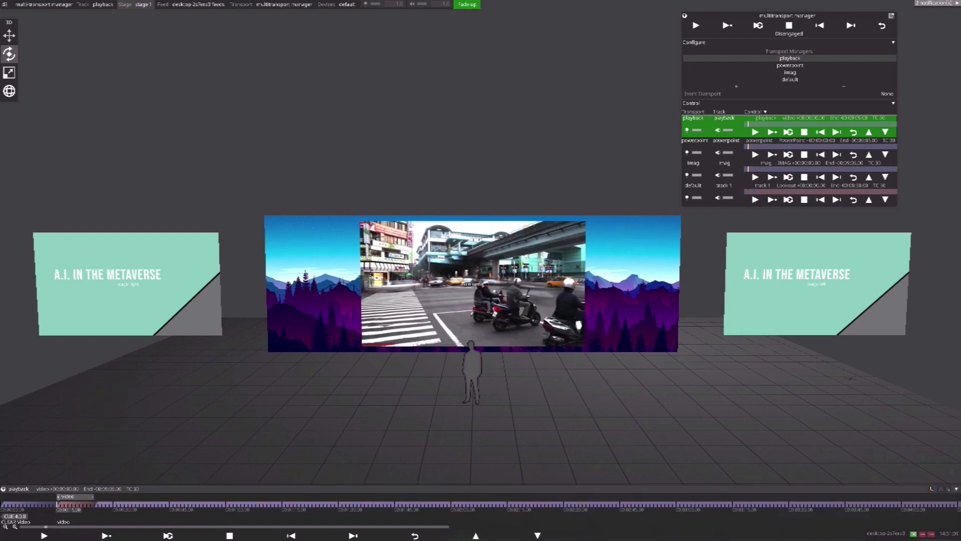
{"action": "right_click", "coordinate": [58, 504]}
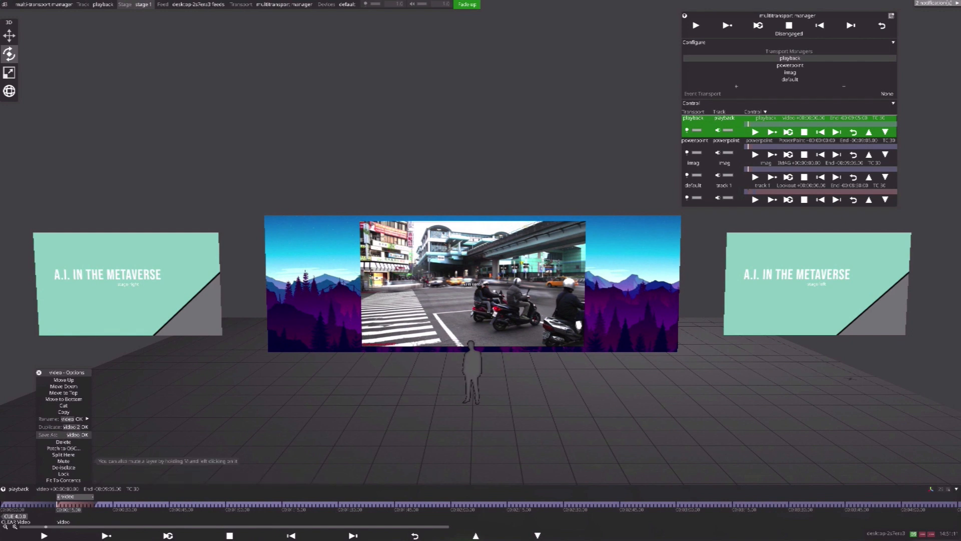
{"action": "left_click", "coordinate": [84, 427]}
{"action": "left_click", "coordinate": [75, 496]}
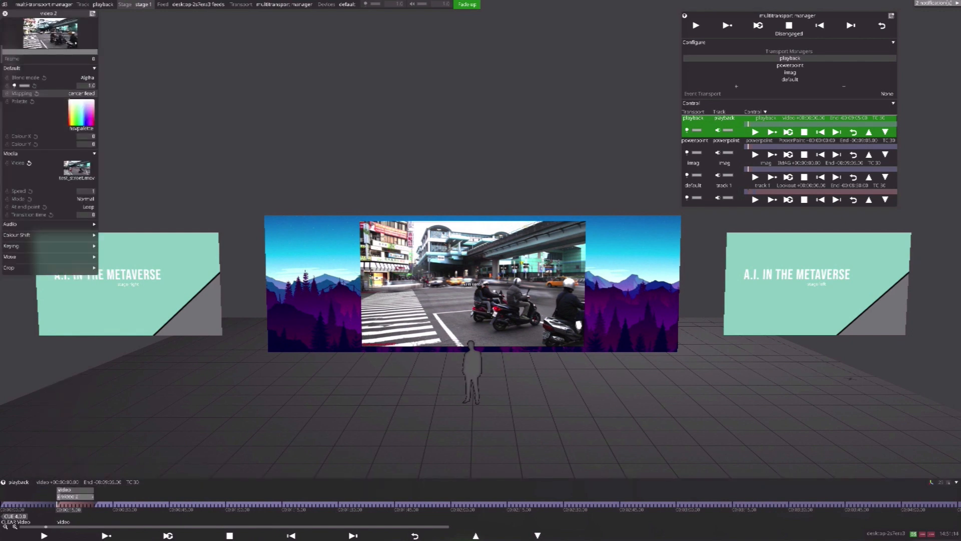
{"action": "left_click", "coordinate": [81, 94]}
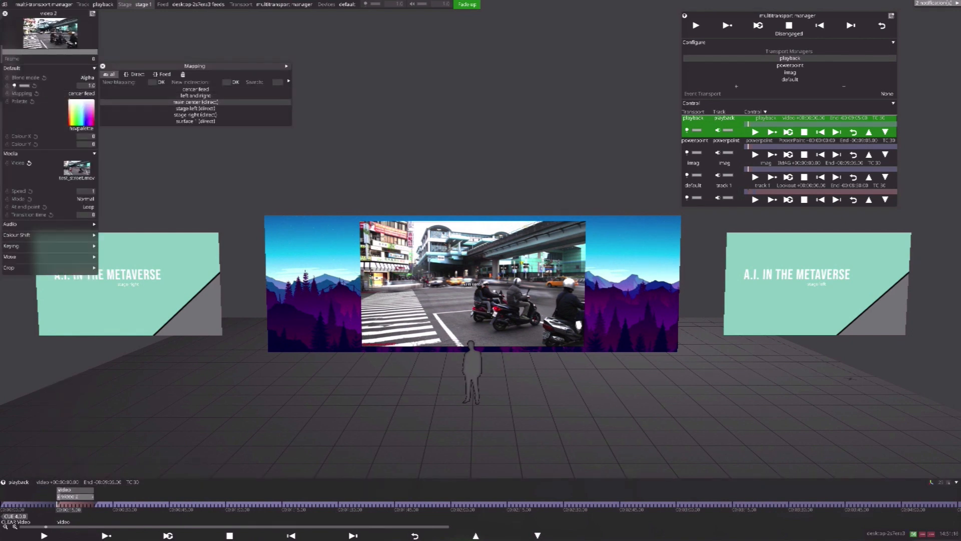
{"action": "left_click", "coordinate": [196, 95]}
{"action": "key", "text": "Escape"}
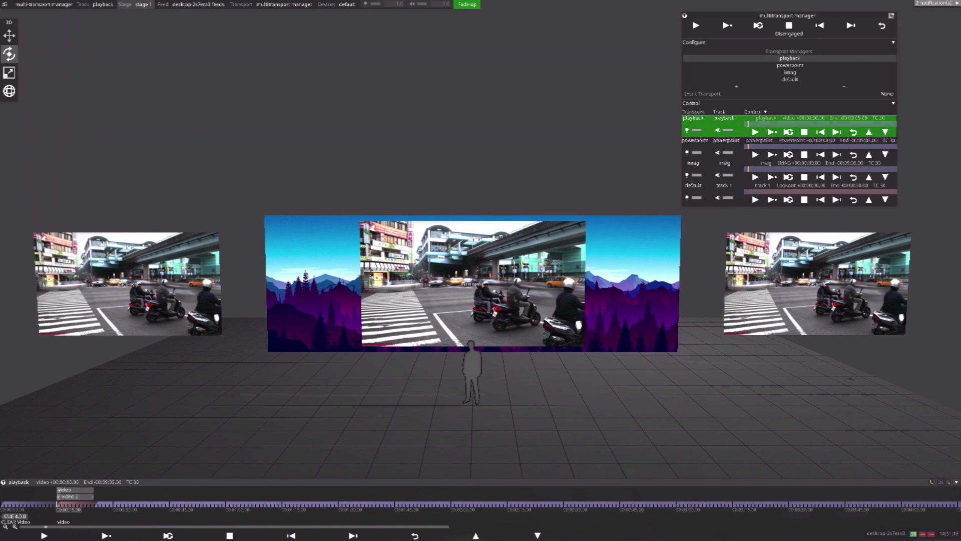
Tag the start of the playback track's video section with CUE 4.0.1
{"action": "right_click", "coordinate": [58, 504]}
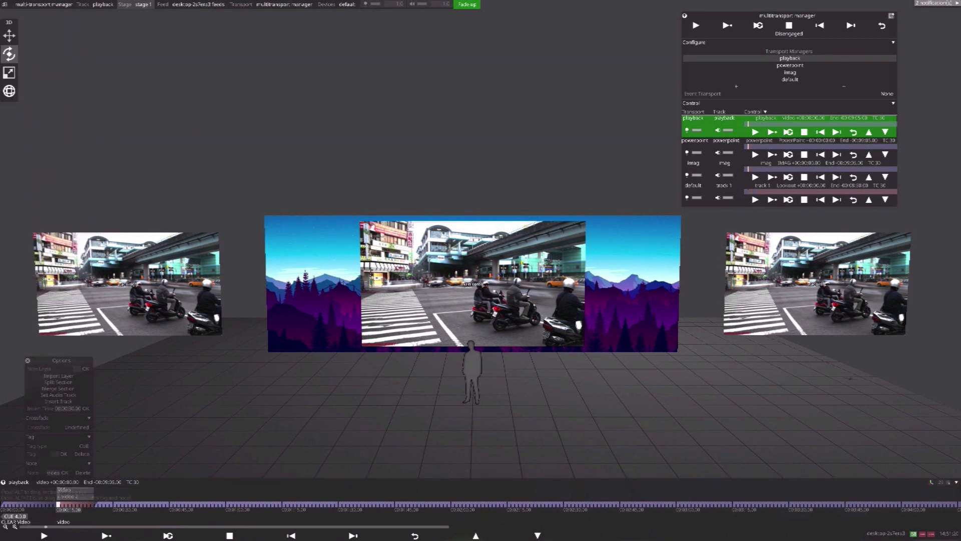
{"action": "type", "text": "4.0.1"}
{"action": "key", "text": "Return"}
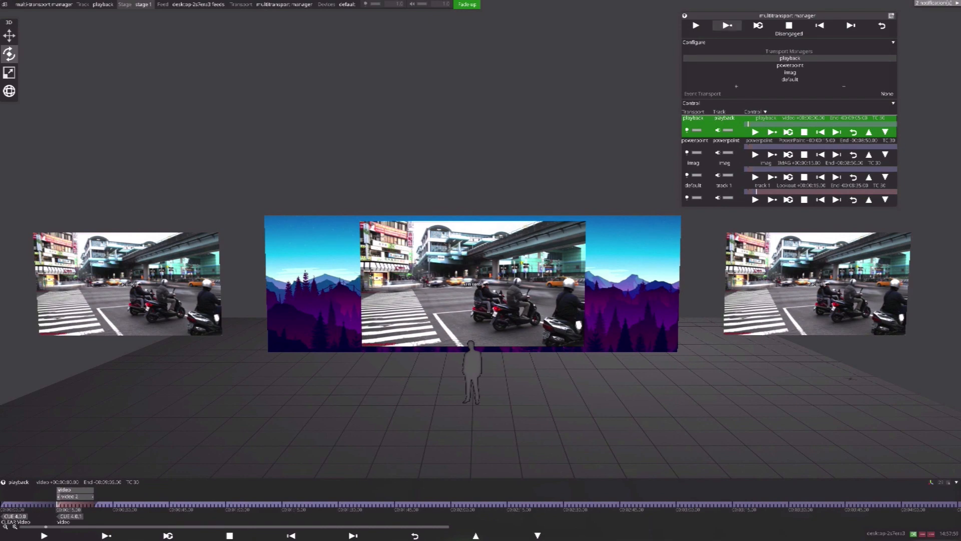
Play all transports to the end of their sections and place the Cue List beside the transport manager
{"action": "left_click", "coordinate": [727, 25]}
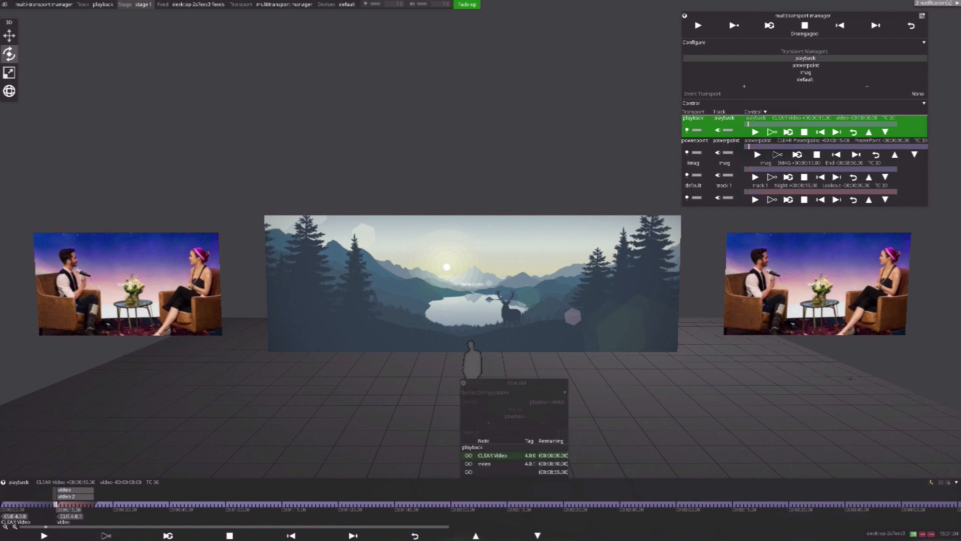
{"action": "left_click_drag", "start_coordinate": [515, 382], "coordinate": [582, 23]}
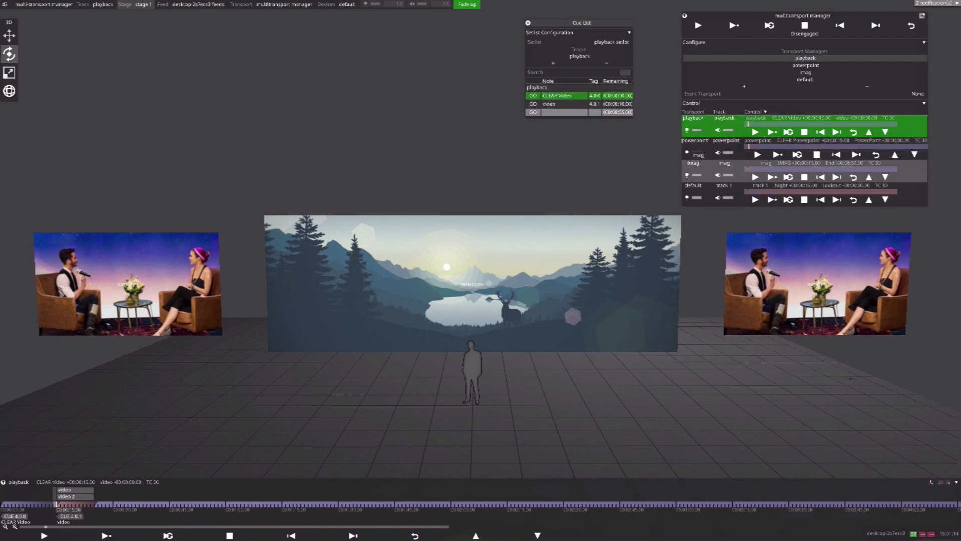
Fire the CLEAR Imag cue on the imag transport and the PowerPoint cue on the powerpoint transport
{"action": "left_click", "coordinate": [696, 170]}
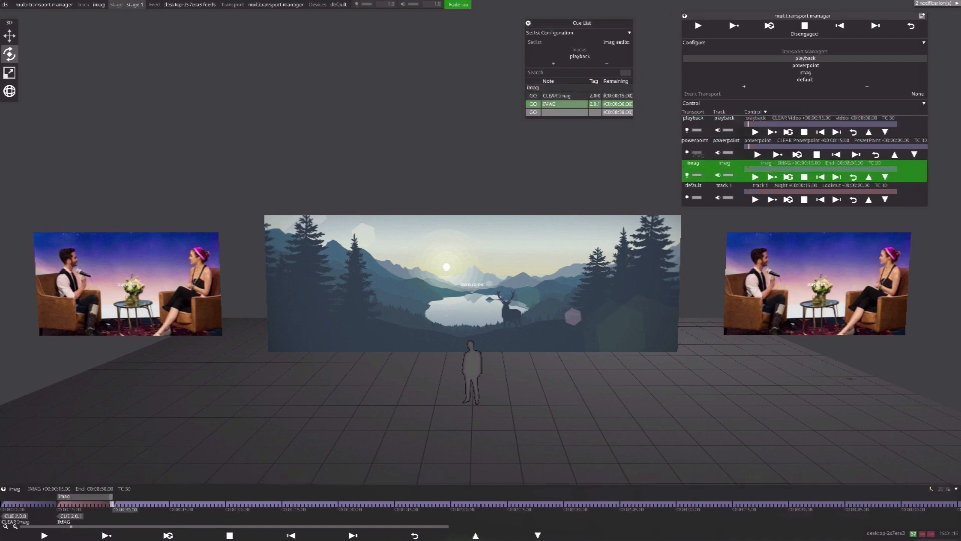
{"action": "left_click", "coordinate": [533, 96]}
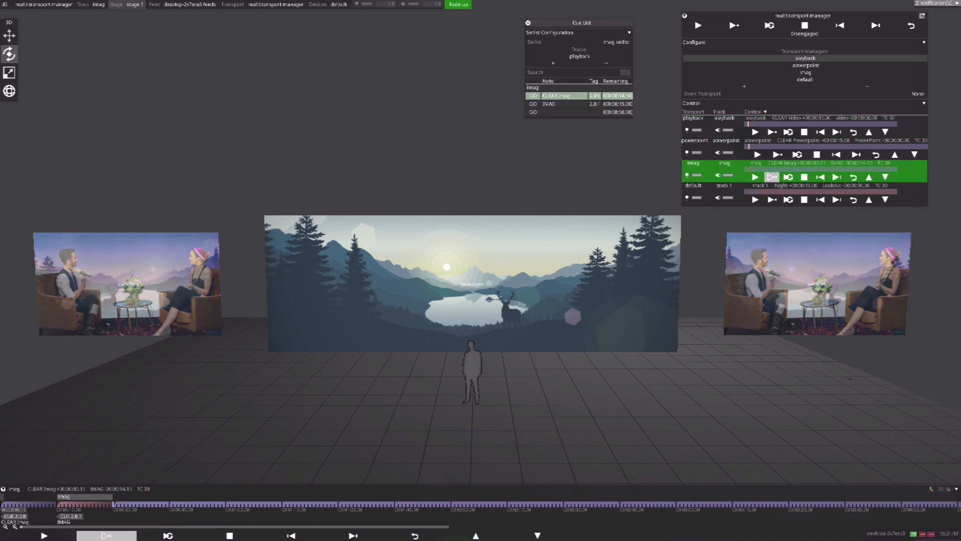
{"action": "left_click", "coordinate": [696, 147]}
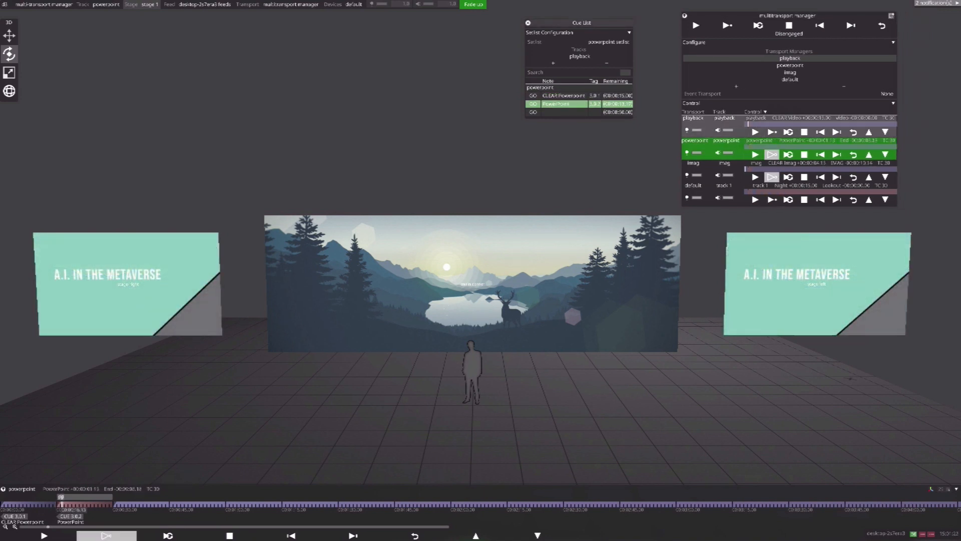
Fire the Nature, Lookout and again Nature cues of track 1 on the default transport
{"action": "left_click", "coordinate": [696, 193]}
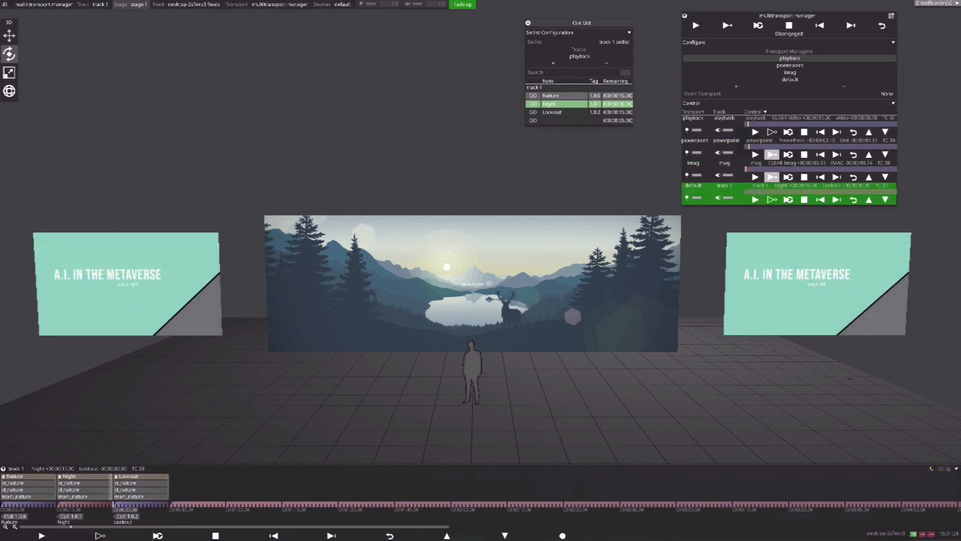
{"action": "left_click", "coordinate": [532, 95]}
{"action": "left_click", "coordinate": [533, 112]}
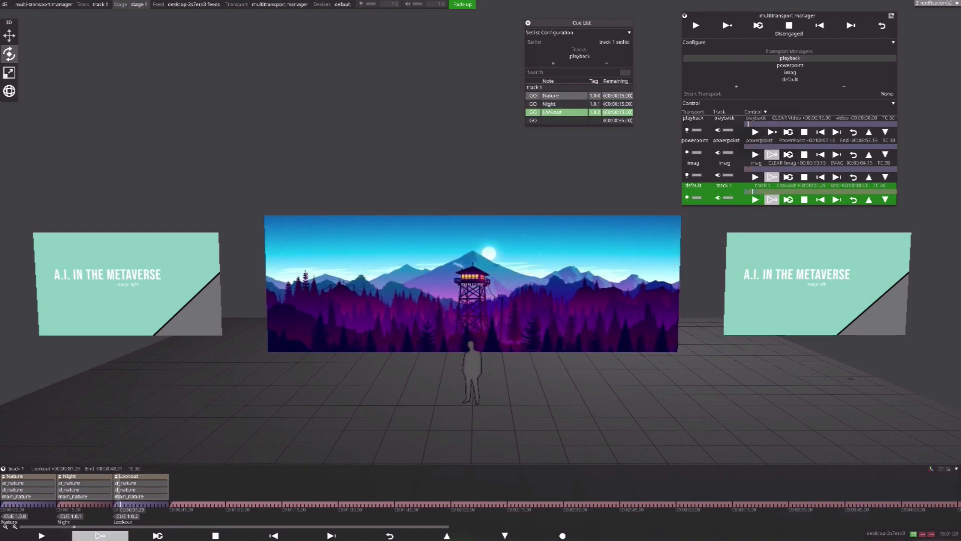
{"action": "left_click", "coordinate": [533, 96]}
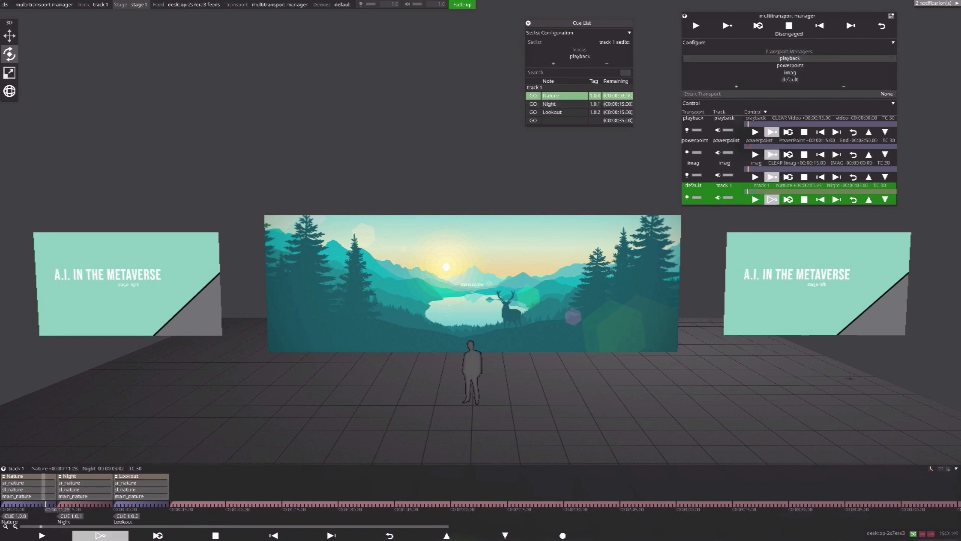
View the event transports available to the multi-transport manager, leaving the list without choosing one
{"action": "left_click", "coordinate": [886, 94]}
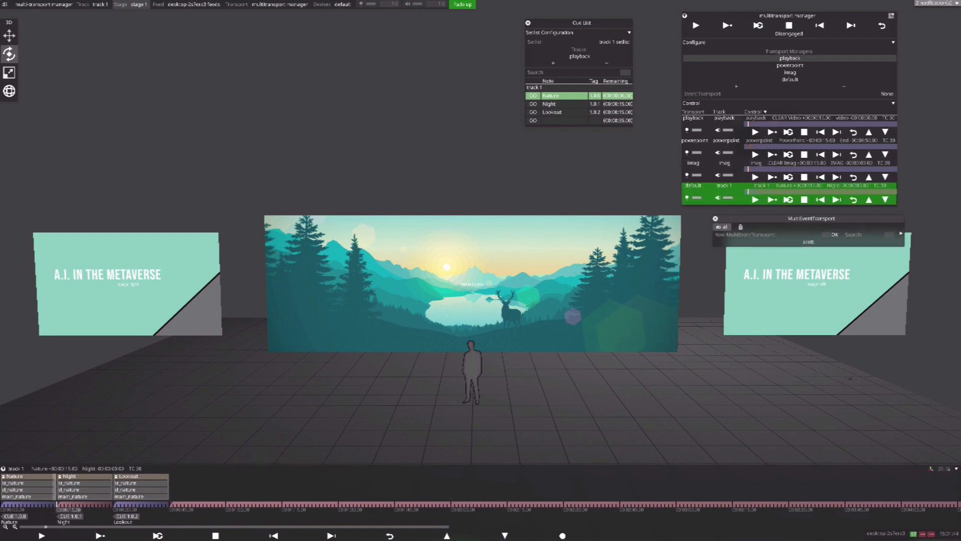
{"action": "key", "text": "Escape"}
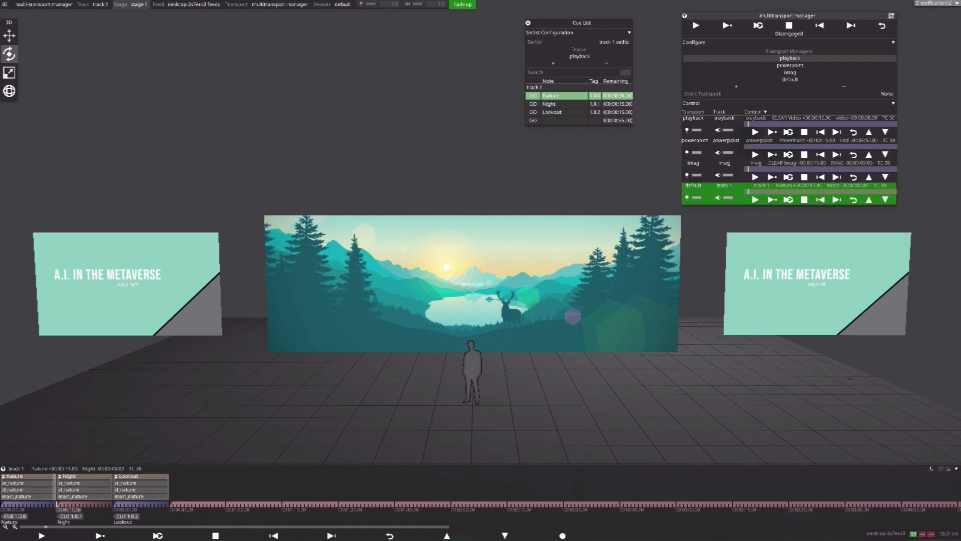